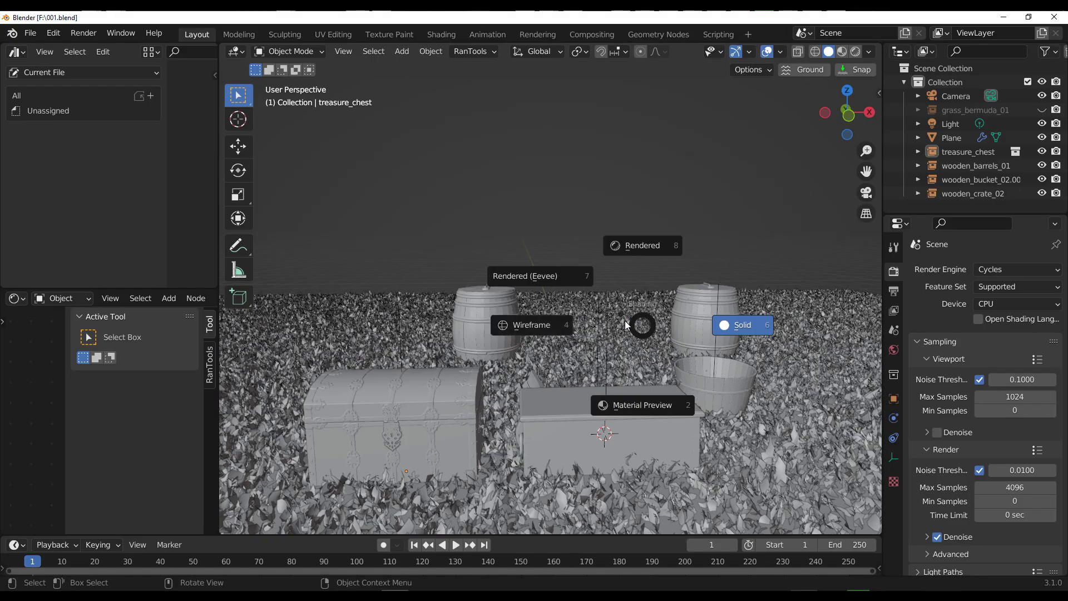
Step: Switch the viewport to rendered shading and orbit around the imported chest scenes
{"action": "left_click", "coordinate": [541, 278]}
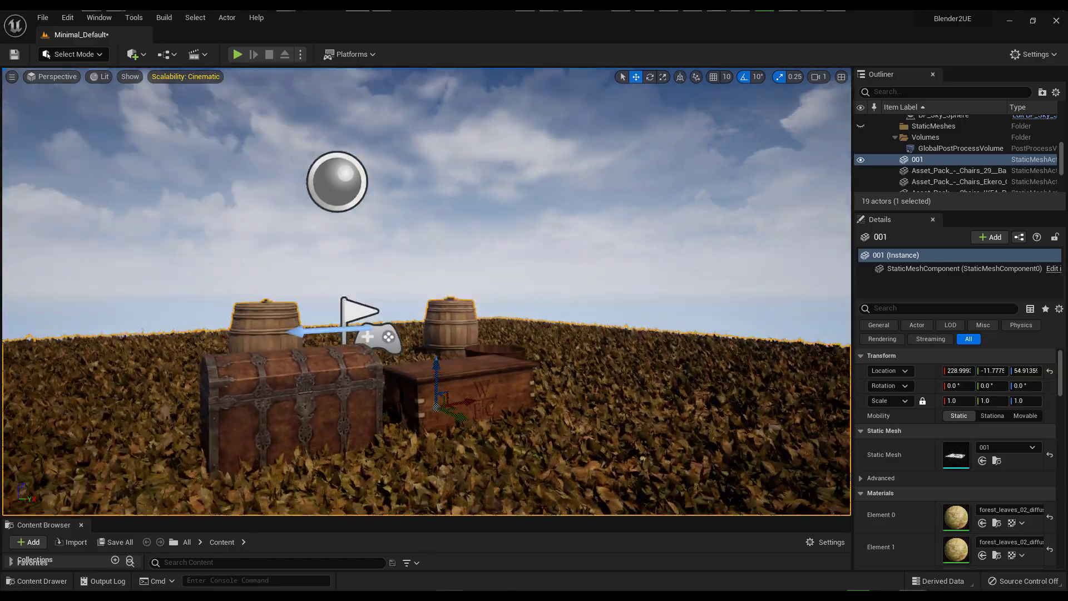
{"action": "right_click_drag", "start_coordinate": [427, 291], "coordinate": [514, 309]}
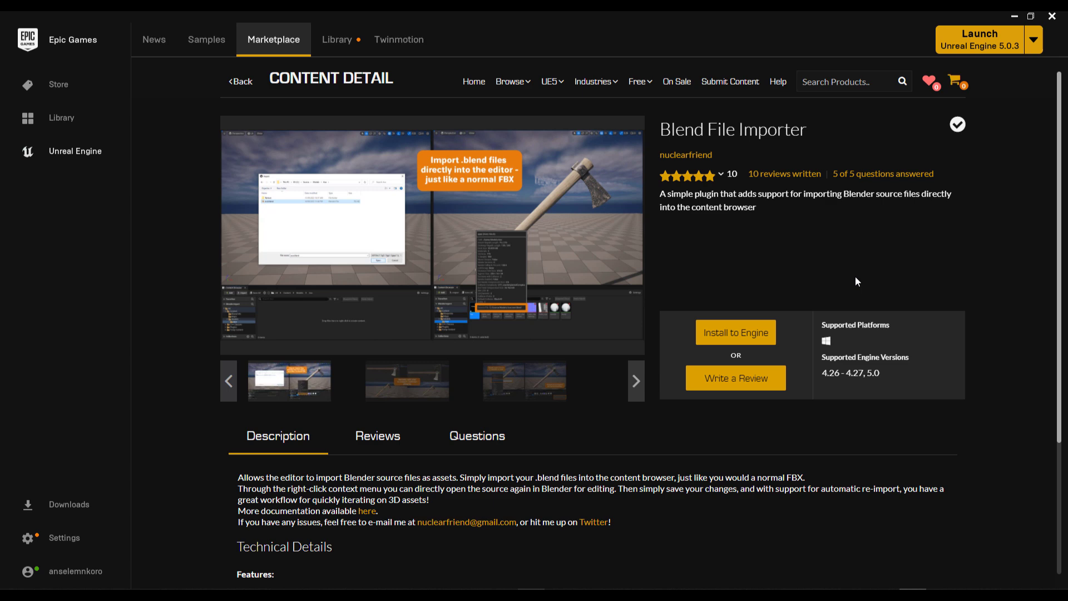
Step: Install the Blend File Importer plugin to the engine from its Marketplace page
{"action": "left_click", "coordinate": [749, 339]}
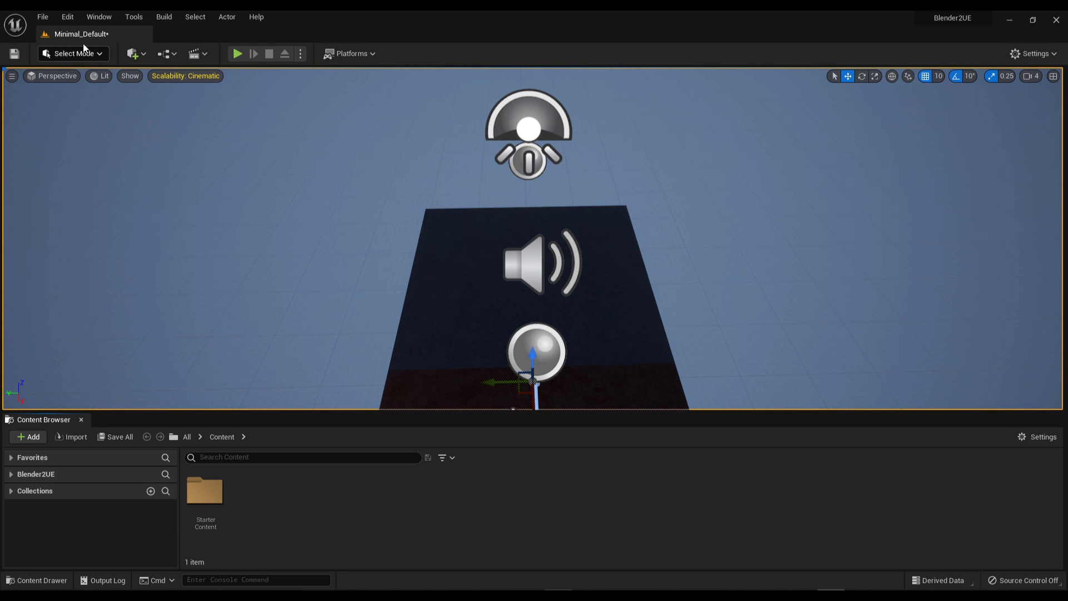
Step: Find 'Blend' in Edit > Plugins, tick Blend File Importer, and restart the editor
{"action": "left_click", "coordinate": [69, 19]}
{"action": "left_click", "coordinate": [132, 194]}
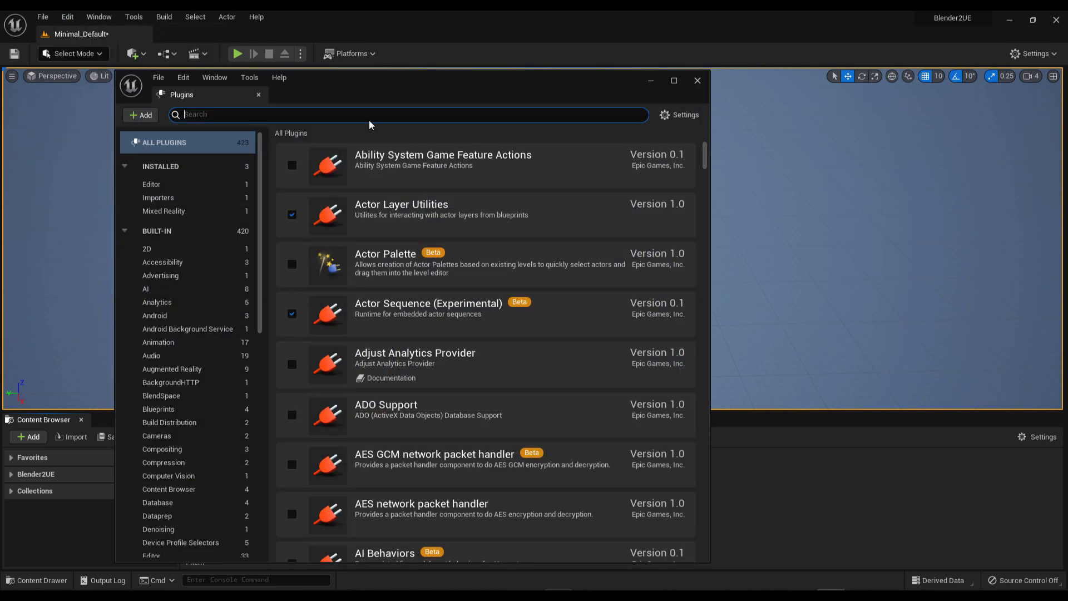
{"action": "type", "text": "Blend"}
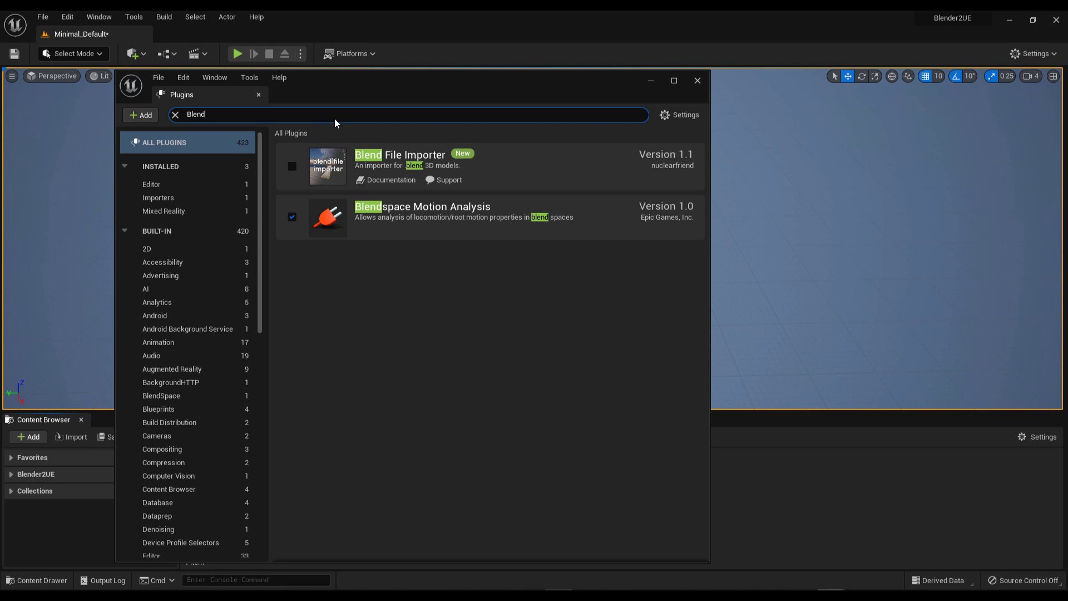
{"action": "left_click", "coordinate": [295, 167]}
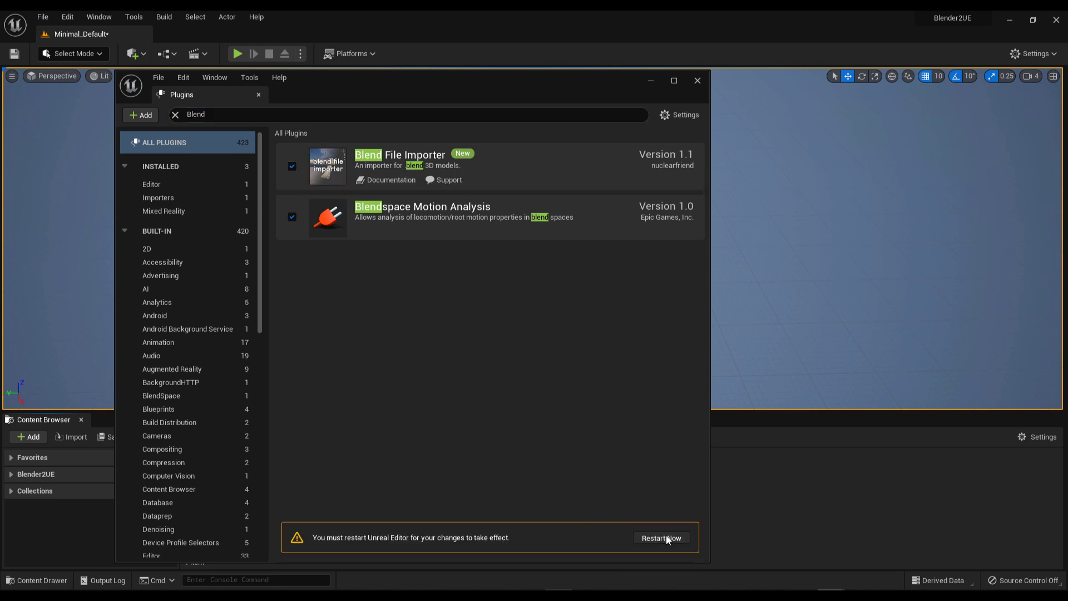
{"action": "left_click", "coordinate": [665, 538]}
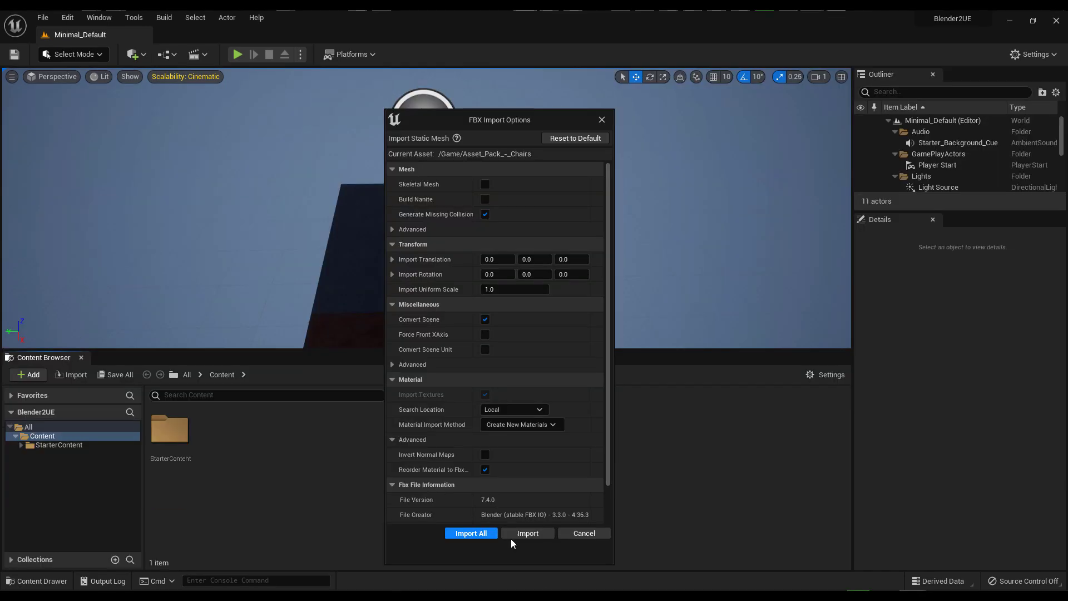
Step: Import all chair assets and place the Ekero, Poang, kitchen, waiting room chairs and barstool
{"action": "left_click", "coordinate": [472, 533]}
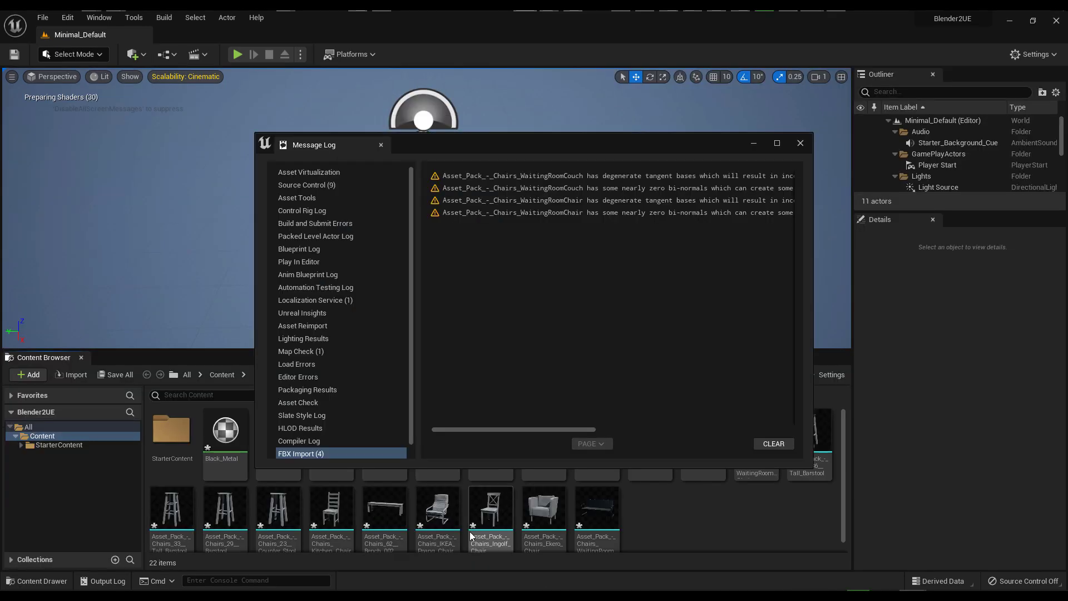
{"action": "left_click", "coordinate": [800, 143]}
{"action": "left_click_drag", "start_coordinate": [544, 508], "coordinate": [440, 278]}
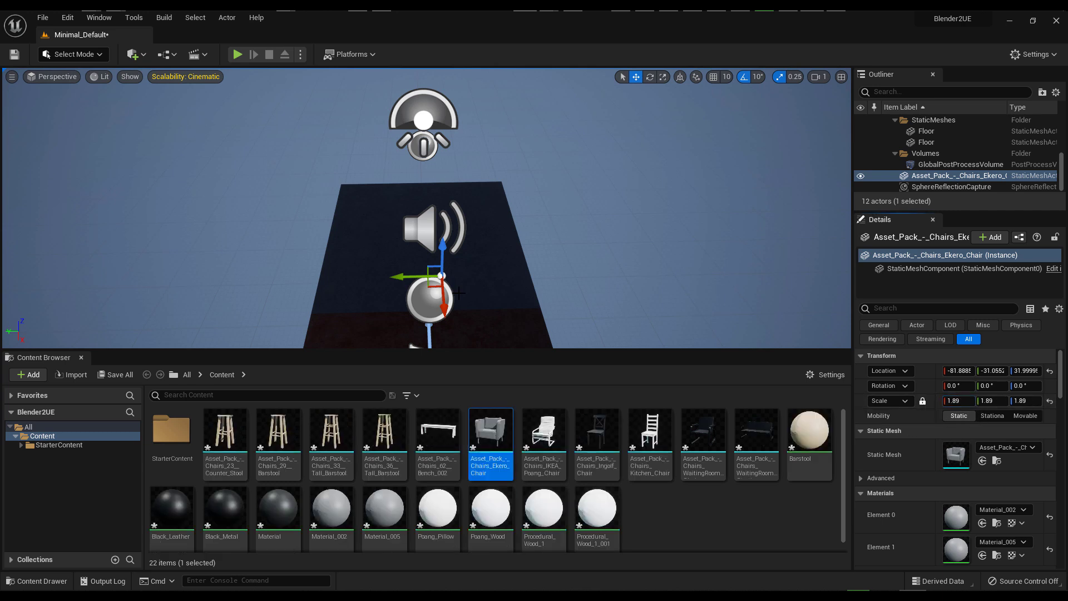
{"action": "key", "text": "f"}
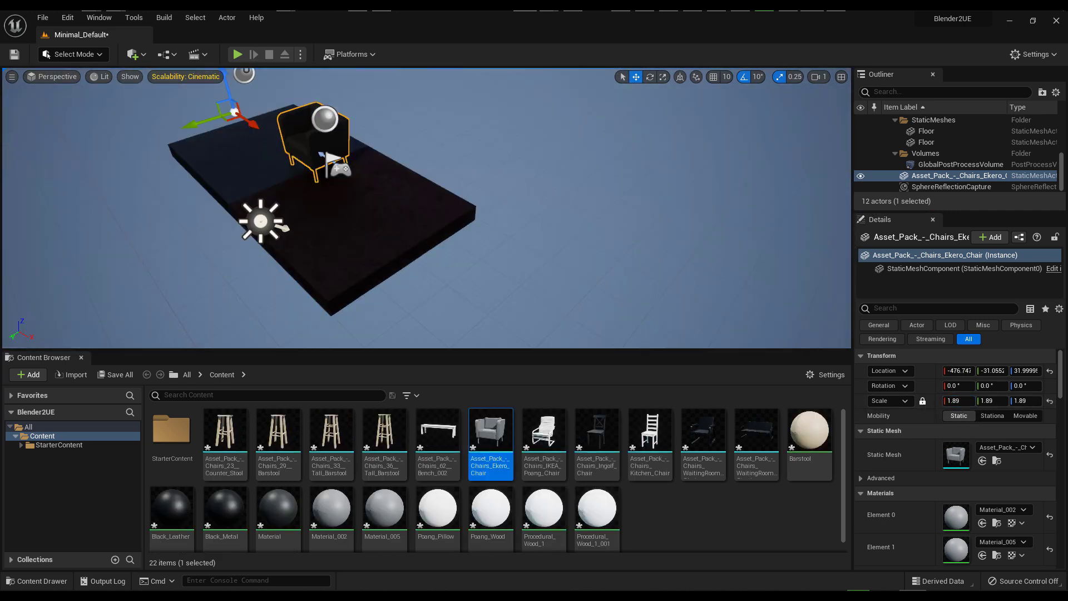
{"action": "left_click_drag", "start_coordinate": [544, 439], "coordinate": [353, 227]}
{"action": "left_click_drag", "start_coordinate": [651, 439], "coordinate": [247, 159]}
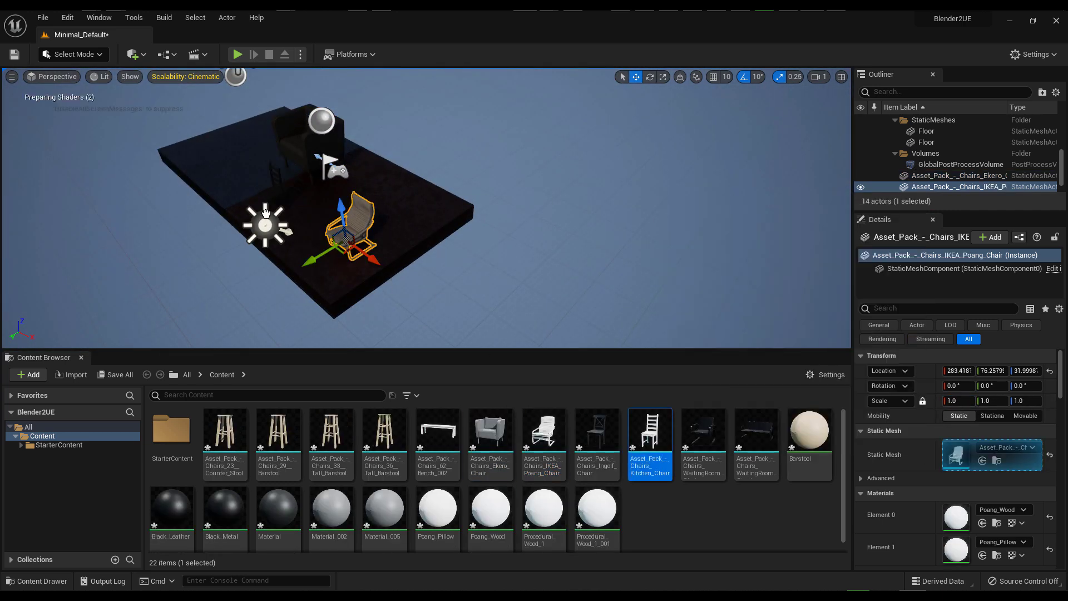
{"action": "left_click_drag", "start_coordinate": [703, 439], "coordinate": [402, 209]}
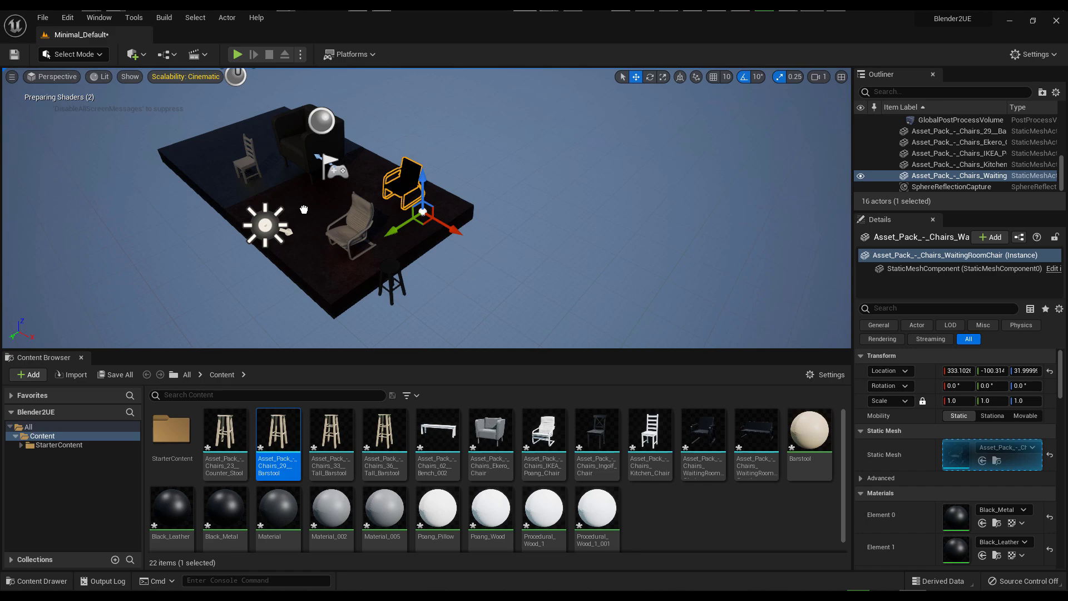
{"action": "left_click_drag", "start_coordinate": [405, 239], "coordinate": [310, 185]}
{"action": "right_click_drag", "start_coordinate": [423, 209], "coordinate": [367, 194]}
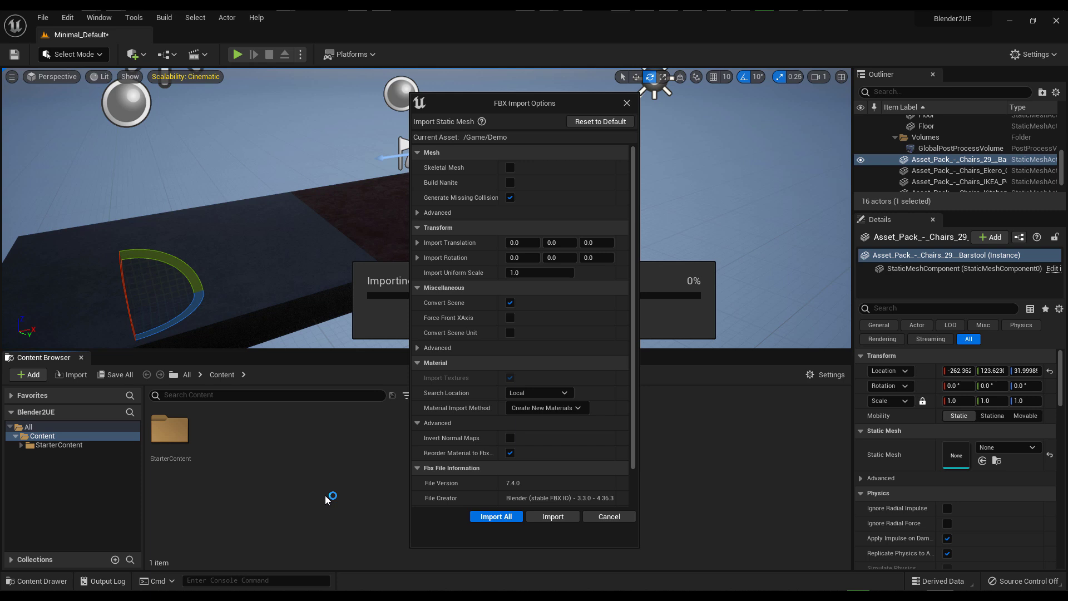
Step: Import all Demo file meshes and place Demo_Cans on the cloth in the room
{"action": "left_click", "coordinate": [498, 516]}
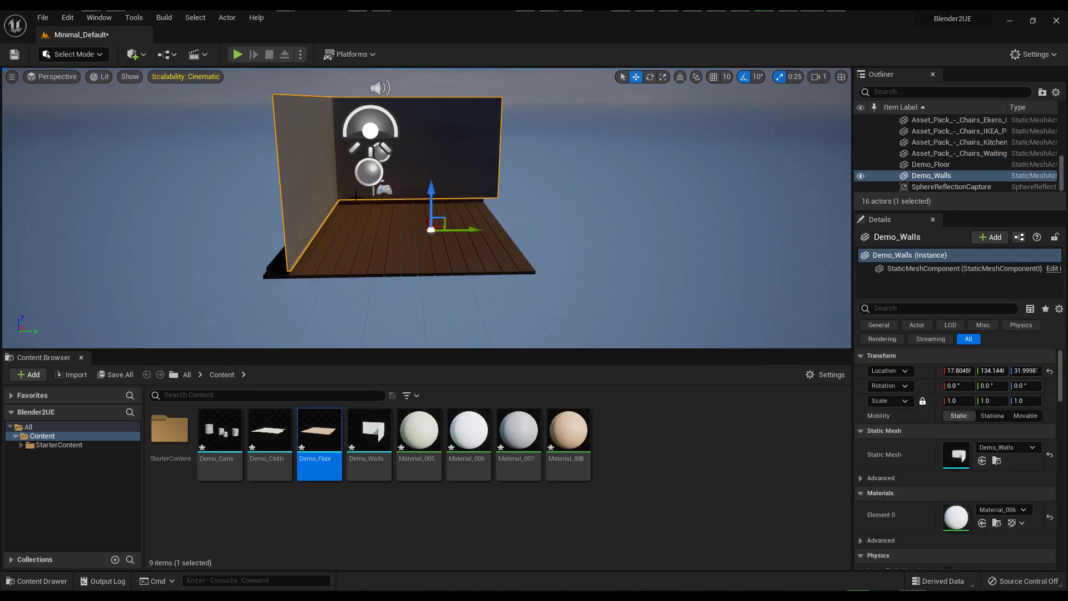
{"action": "left_click_drag", "start_coordinate": [219, 434], "coordinate": [352, 226]}
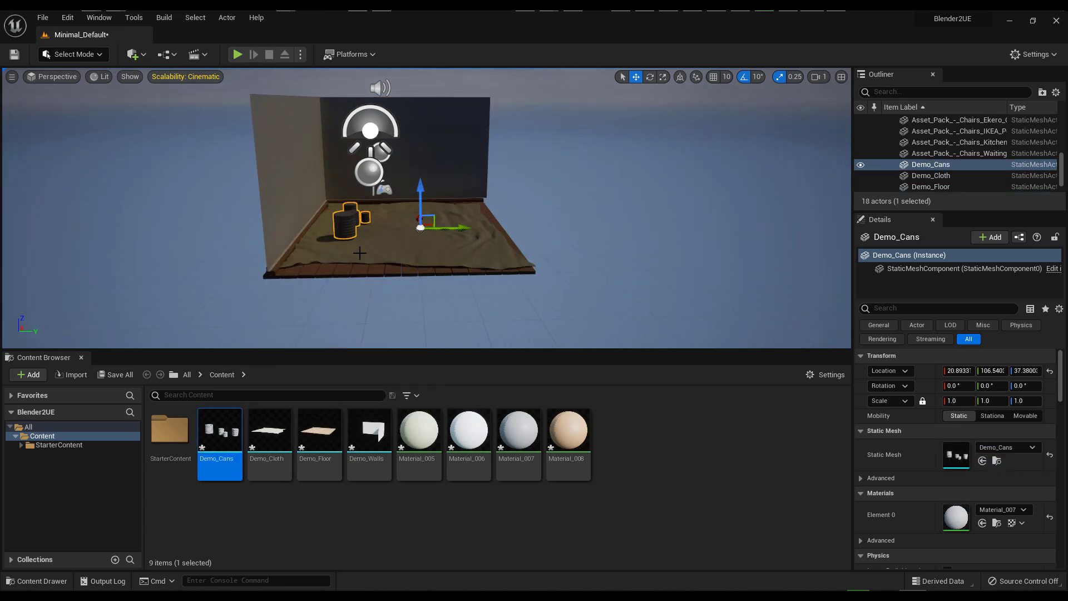
{"action": "key", "text": "f"}
{"action": "key", "text": "s"}
{"action": "right_click_drag", "start_coordinate": [426, 208], "coordinate": [467, 194]}
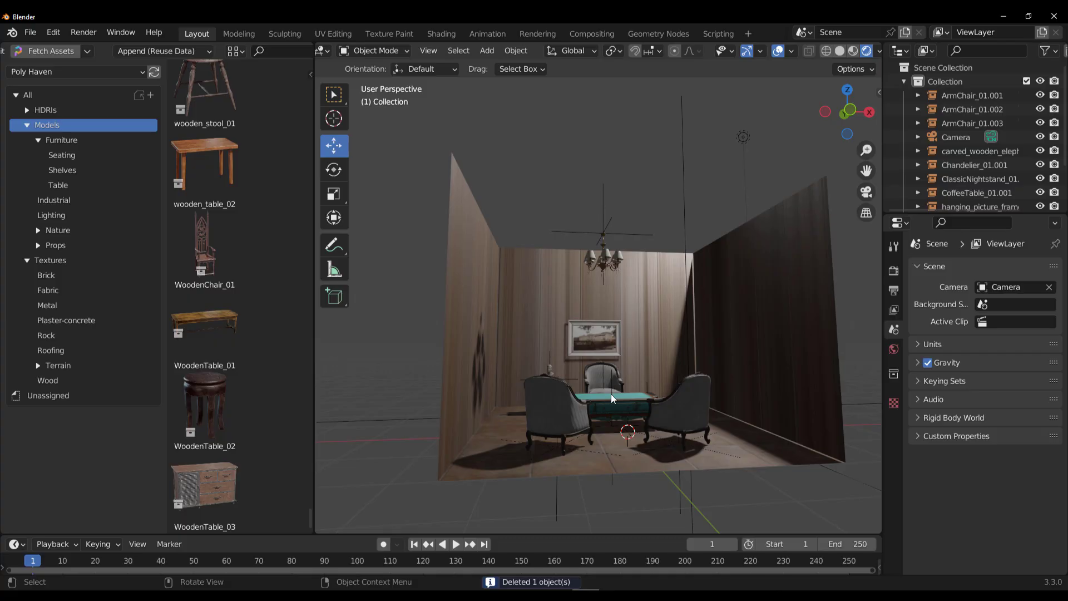
Step: Put the wall Plane in Edit Mode and edge-slide one of its vertical edges
{"action": "scroll", "coordinate": [610, 399], "scroll_direction": "up", "scroll_amount": 2}
{"action": "middle_click_drag", "start_coordinate": [611, 398], "coordinate": [545, 356], "text": "shift"}
{"action": "scroll", "coordinate": [660, 329], "scroll_direction": "down", "scroll_amount": 5}
{"action": "left_click", "coordinate": [558, 410]}
{"action": "key", "text": "Tab"}
{"action": "left_click", "coordinate": [549, 389]}
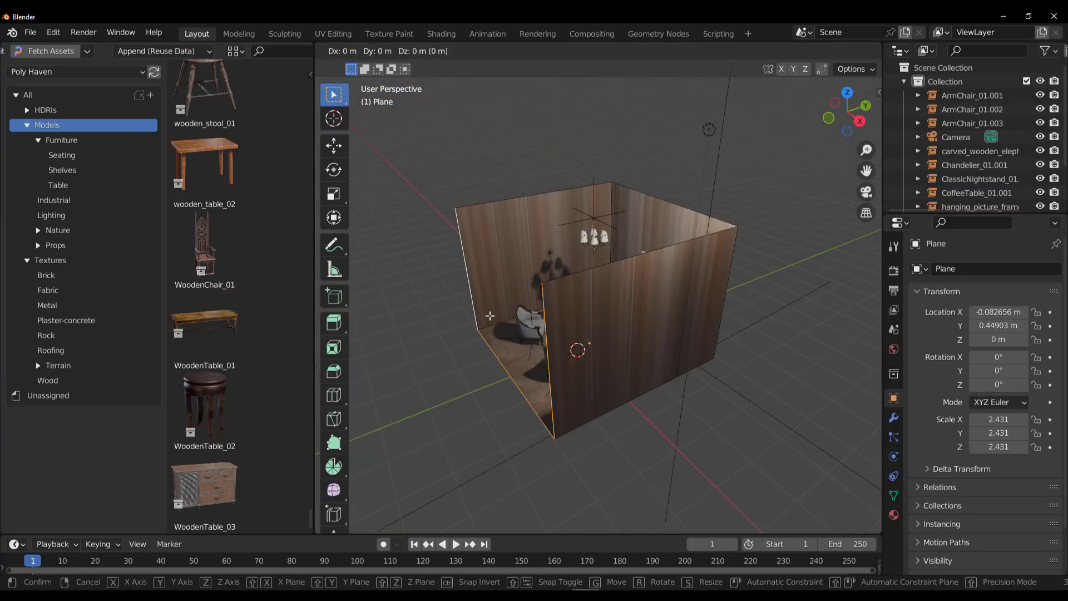
{"action": "key", "text": "g"}
{"action": "key", "text": "g"}
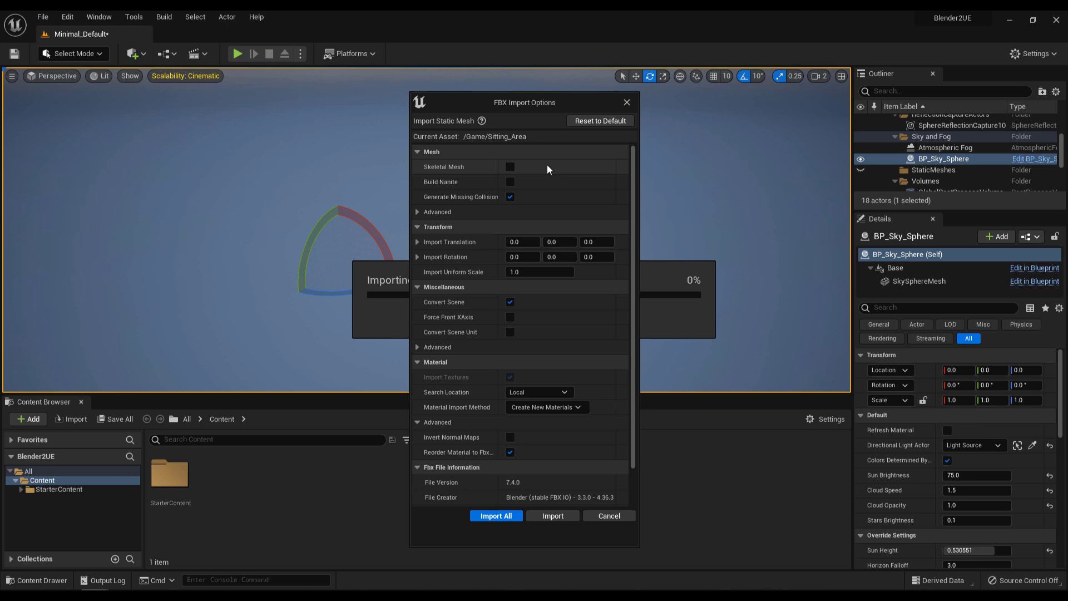
Step: Import the Sitting_Area file with Combine Meshes enabled under advanced mesh options
{"action": "left_click", "coordinate": [439, 212]}
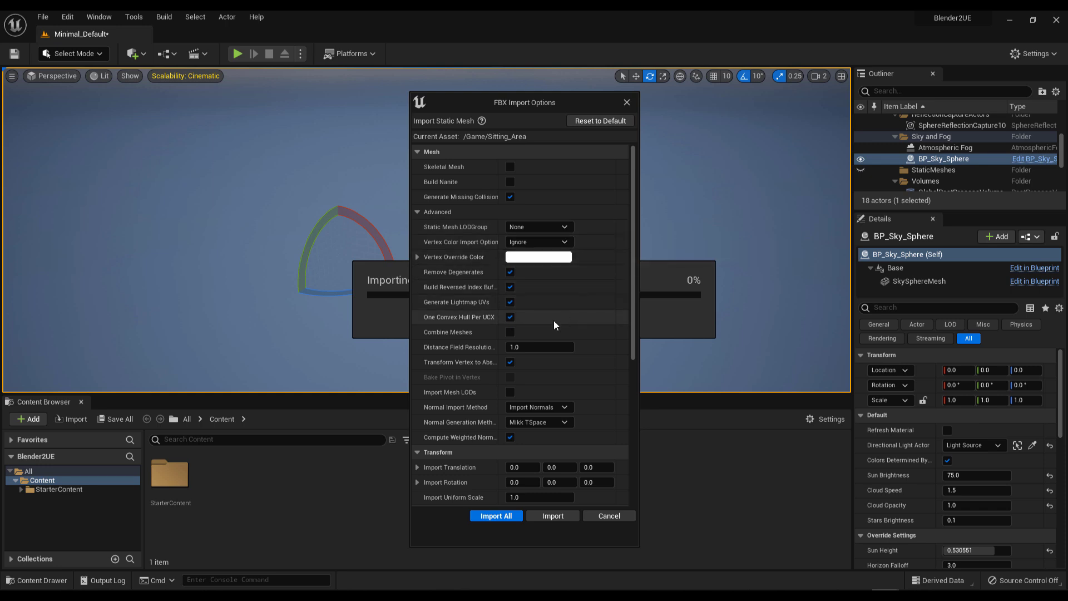
{"action": "left_click", "coordinate": [509, 332]}
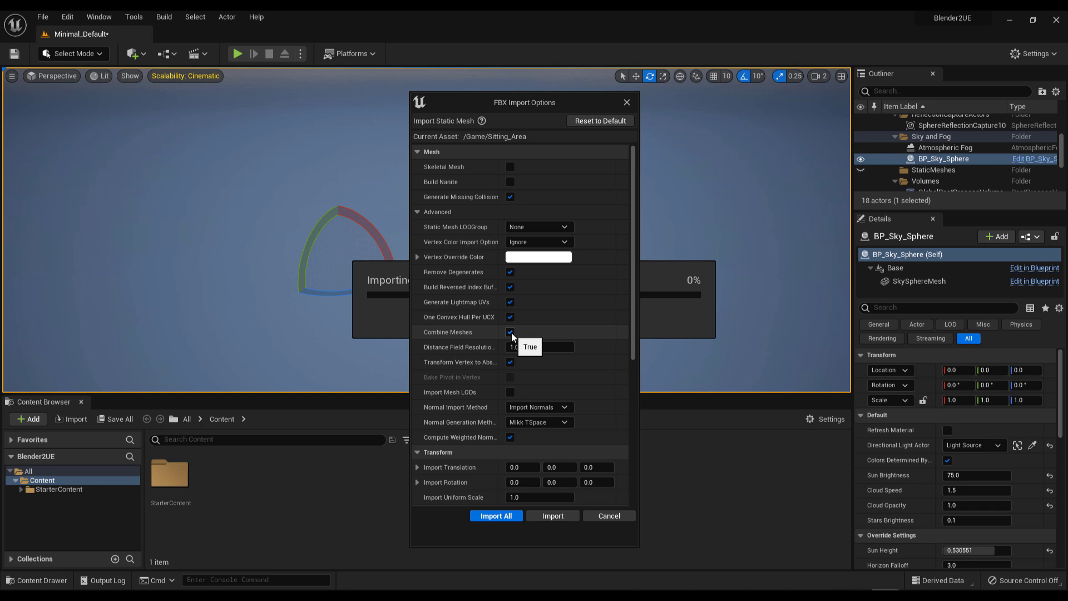
{"action": "left_click", "coordinate": [500, 516]}
Step: Place Sitting_Area in the level and delete the old floor
{"action": "left_click_drag", "start_coordinate": [411, 308], "coordinate": [442, 287]}
{"action": "right_click_drag", "start_coordinate": [442, 286], "coordinate": [562, 195]}
{"action": "left_click", "coordinate": [629, 265]}
{"action": "key", "text": "Delete"}
{"action": "right_click_drag", "start_coordinate": [465, 245], "coordinate": [612, 278]}
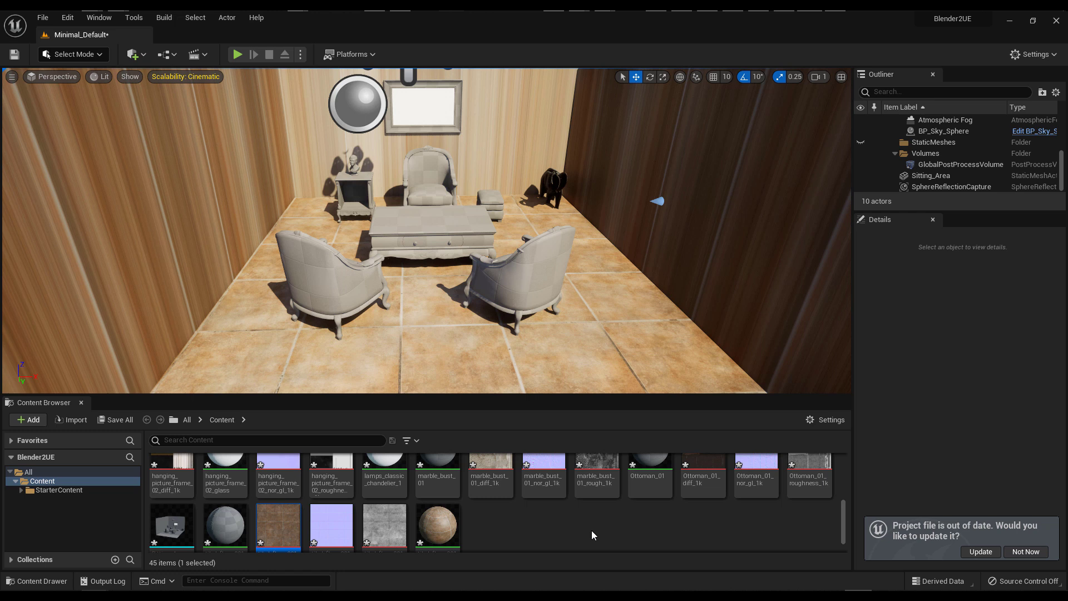
Step: Apply the CoffeeTable and Armchair diffuse textures to the table and armchairs
{"action": "scroll", "coordinate": [585, 504], "scroll_direction": "up", "scroll_amount": 3}
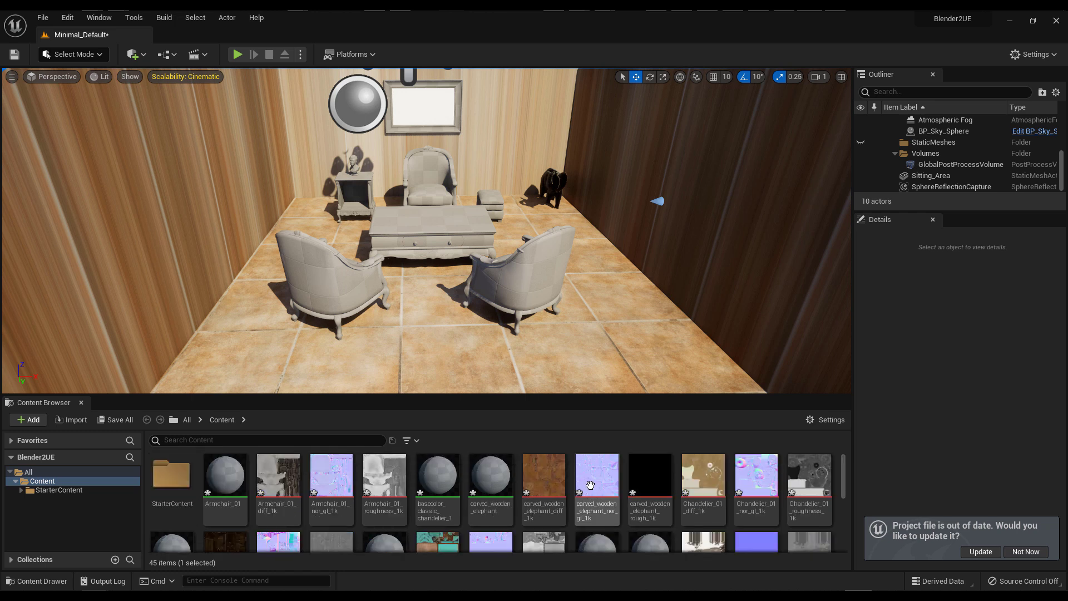
{"action": "left_click_drag", "start_coordinate": [435, 551], "coordinate": [459, 246]}
{"action": "scroll", "coordinate": [459, 246], "scroll_direction": "up", "scroll_amount": 3}
{"action": "left_click_drag", "start_coordinate": [289, 511], "coordinate": [286, 341]}
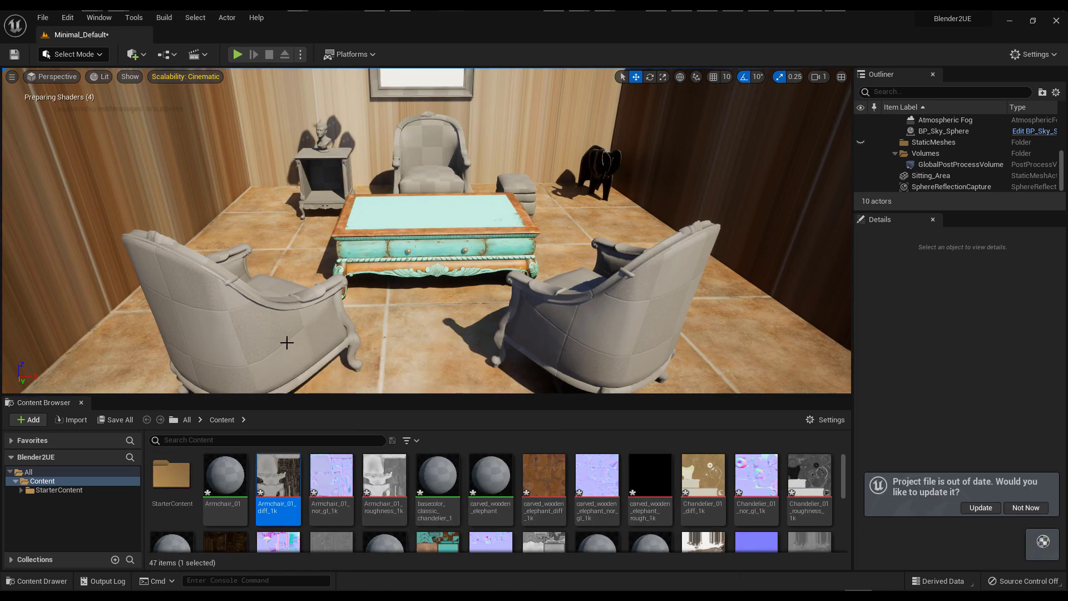
Step: Apply the Chandelier diffuse texture to the chandelier and open the CoffeeTable material graph
{"action": "scroll", "coordinate": [456, 376], "scroll_direction": "down", "scroll_amount": 3}
{"action": "scroll", "coordinate": [417, 248], "scroll_direction": "down", "scroll_amount": 4}
{"action": "right_click_drag", "start_coordinate": [417, 248], "coordinate": [417, 167]}
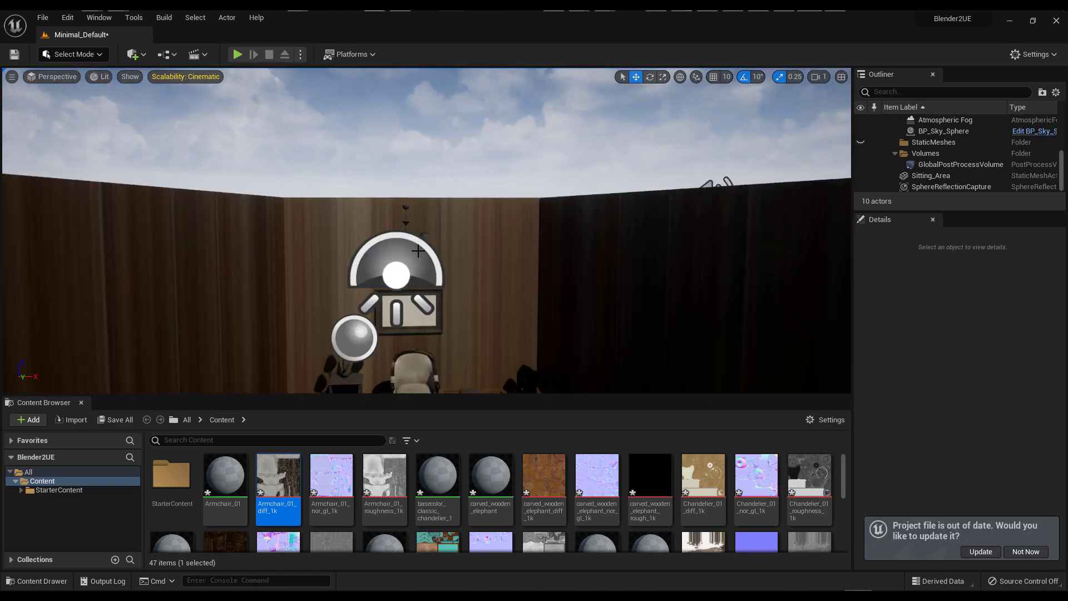
{"action": "scroll", "coordinate": [417, 248], "scroll_direction": "up", "scroll_amount": 5}
{"action": "left_click_drag", "start_coordinate": [705, 511], "coordinate": [328, 251]}
{"action": "scroll", "coordinate": [463, 355], "scroll_direction": "down", "scroll_amount": 4}
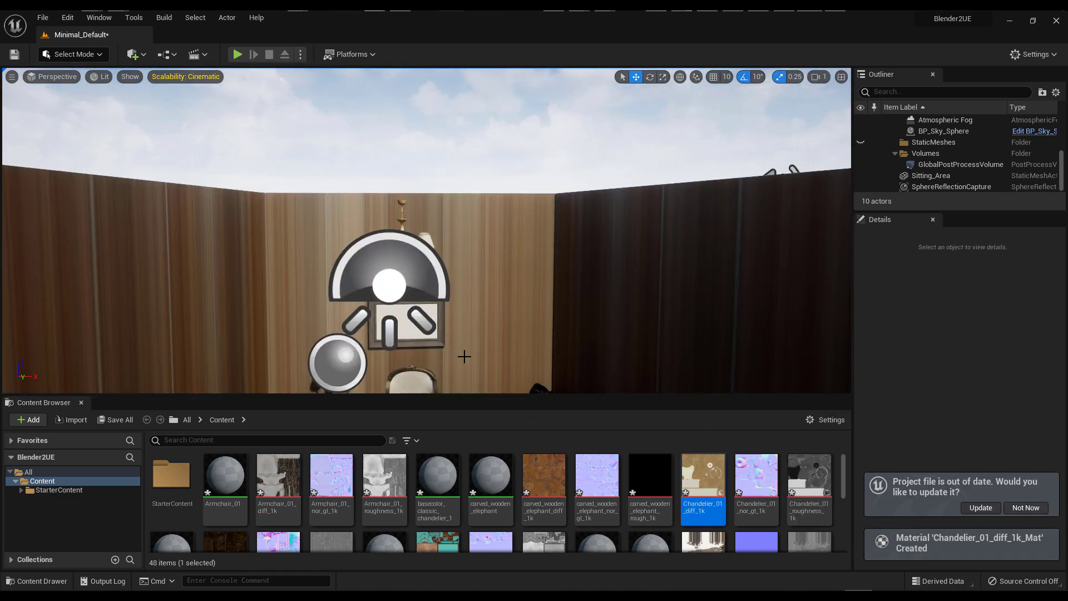
{"action": "right_click_drag", "start_coordinate": [462, 355], "coordinate": [463, 389]}
{"action": "scroll", "coordinate": [462, 355], "scroll_direction": "up", "scroll_amount": 4}
{"action": "scroll", "coordinate": [246, 530], "scroll_direction": "down", "scroll_amount": 1}
Step: Add normal and roughness texture nodes to the coffee table material, wiring the normal map to Normal
{"action": "left_click_drag", "start_coordinate": [239, 523], "coordinate": [283, 289]}
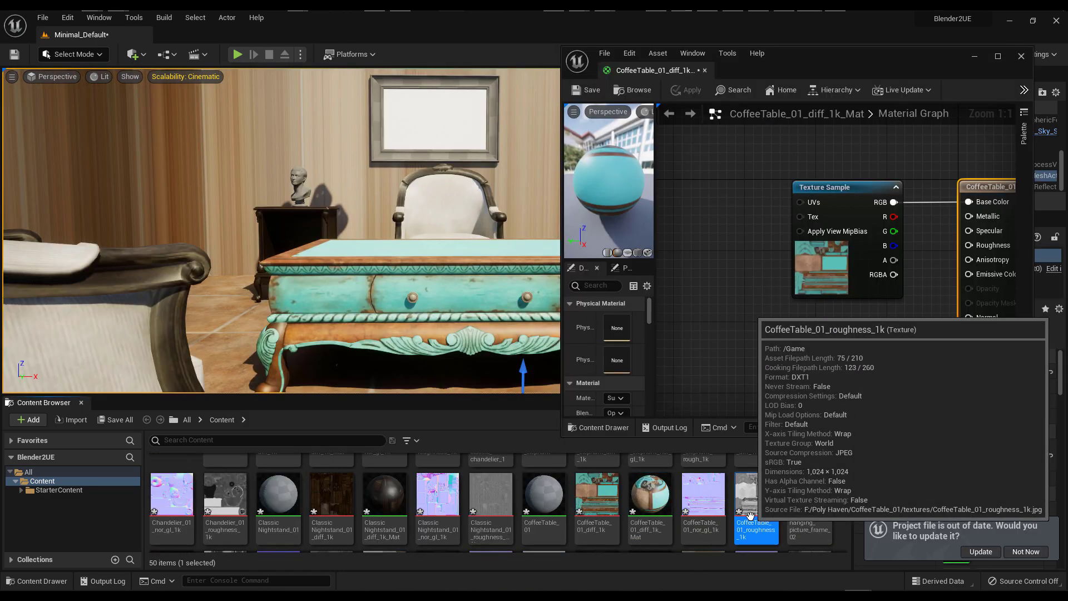
{"action": "left_click", "coordinate": [703, 501], "text": "ctrl"}
{"action": "left_click_drag", "start_coordinate": [703, 500], "coordinate": [702, 325]}
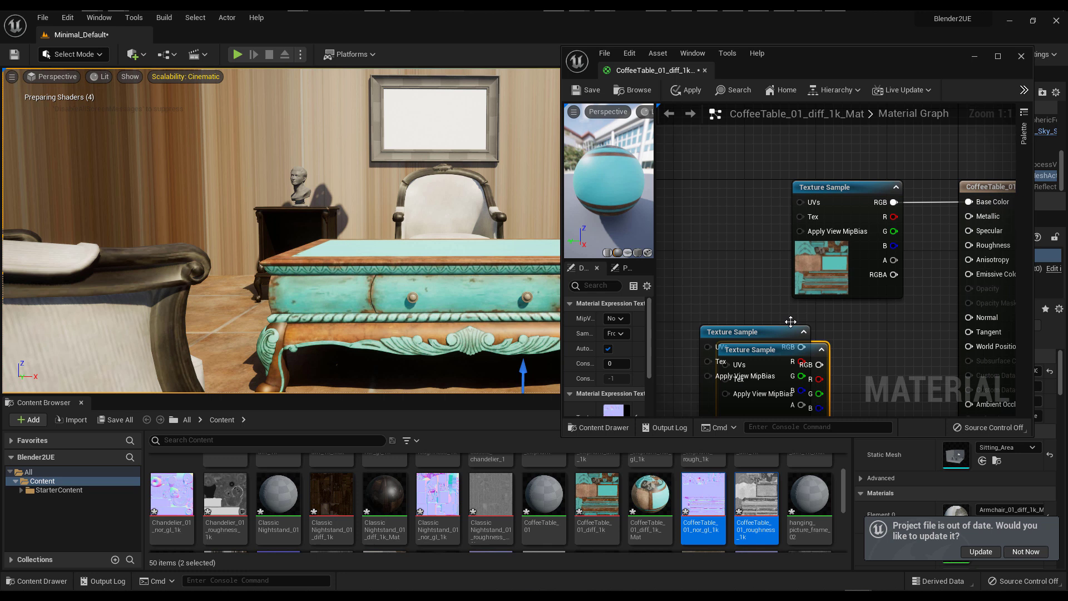
{"action": "right_click_drag", "start_coordinate": [791, 322], "coordinate": [773, 237]}
{"action": "left_click", "coordinate": [848, 389]}
{"action": "left_click_drag", "start_coordinate": [751, 248], "coordinate": [712, 213]}
{"action": "left_click_drag", "start_coordinate": [762, 281], "coordinate": [738, 359]}
{"action": "left_click_drag", "start_coordinate": [776, 360], "coordinate": [951, 235]}
{"action": "left_click_drag", "start_coordinate": [702, 225], "coordinate": [950, 163]}
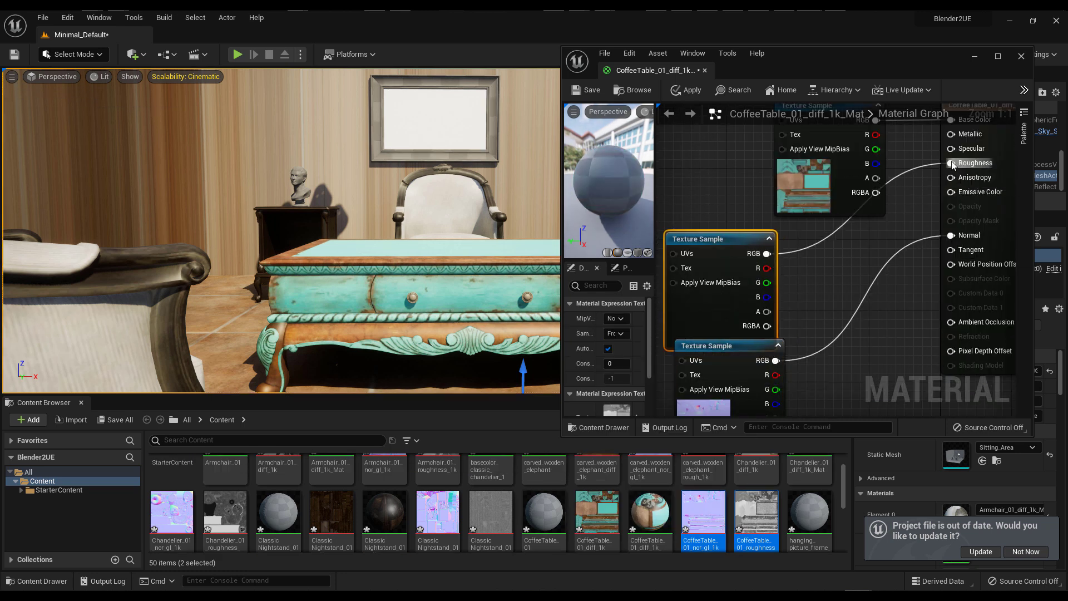
Step: Apply and save the coffee table material, close it, and apply the armchair material changes
{"action": "left_click", "coordinate": [694, 92]}
{"action": "left_click", "coordinate": [586, 90]}
{"action": "scroll", "coordinate": [566, 526], "scroll_direction": "down", "scroll_amount": 5}
{"action": "scroll", "coordinate": [265, 284], "scroll_direction": "down", "scroll_amount": 5}
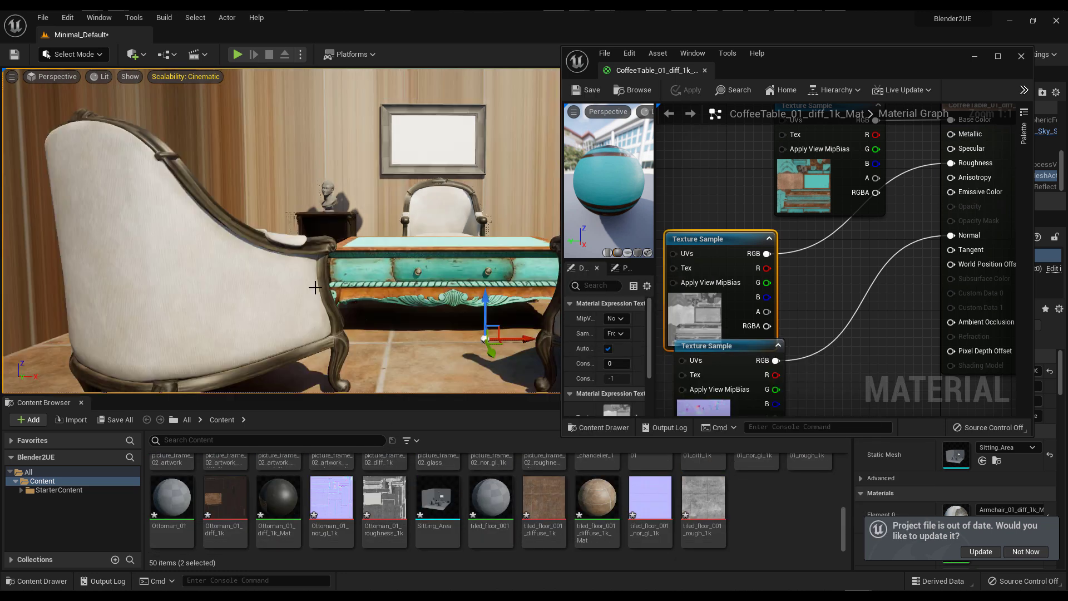
{"action": "scroll", "coordinate": [264, 284], "scroll_direction": "up", "scroll_amount": 1}
{"action": "left_click", "coordinate": [1022, 57]}
{"action": "scroll", "coordinate": [775, 518], "scroll_direction": "up", "scroll_amount": 2}
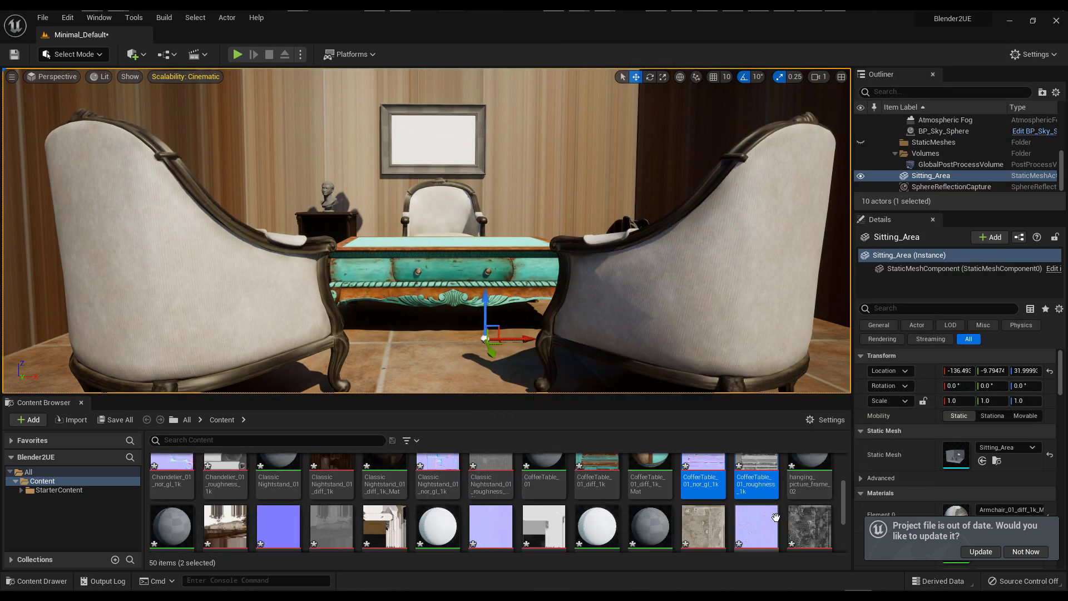
{"action": "scroll", "coordinate": [775, 518], "scroll_direction": "up", "scroll_amount": 5}
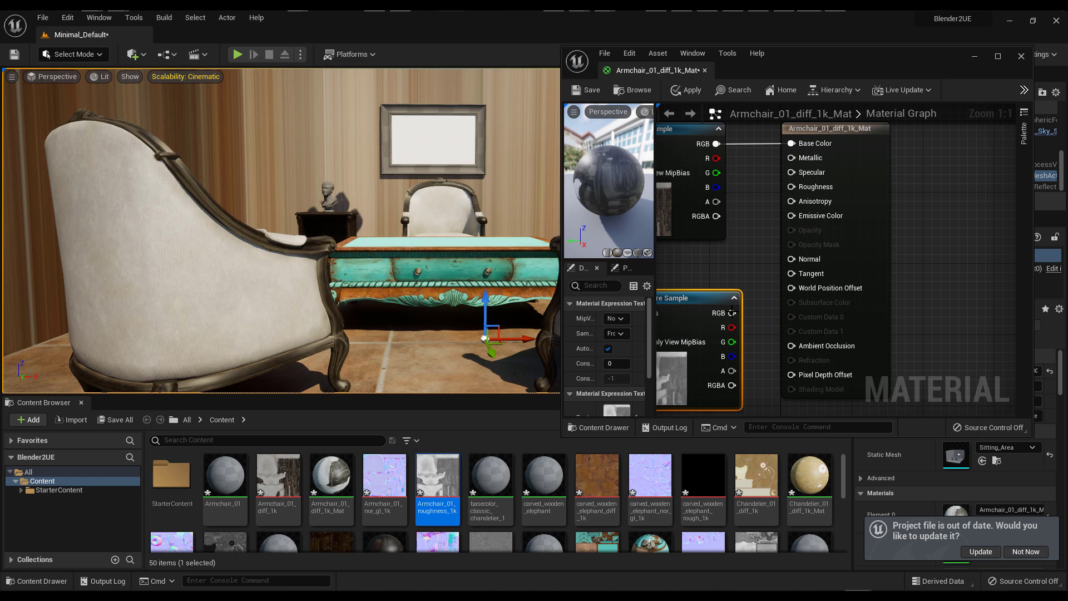
{"action": "left_click", "coordinate": [690, 91]}
{"action": "scroll", "coordinate": [467, 500], "scroll_direction": "down", "scroll_amount": 4}
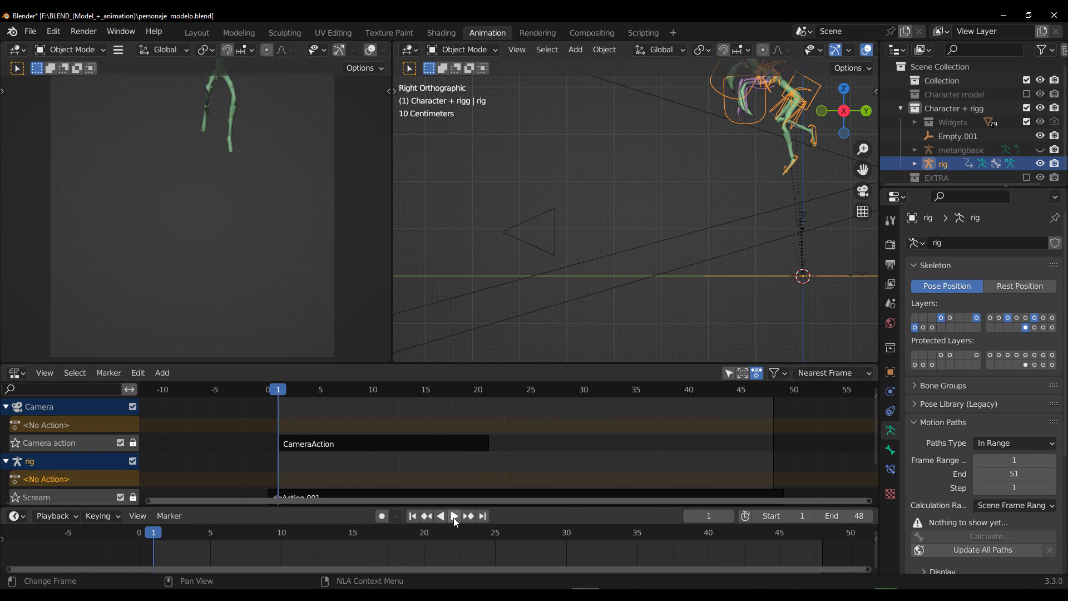
Step: Play the character animation, stop at frame 36, and scrub between frames 11 and 40
{"action": "left_click", "coordinate": [455, 517]}
{"action": "left_click", "coordinate": [453, 518]}
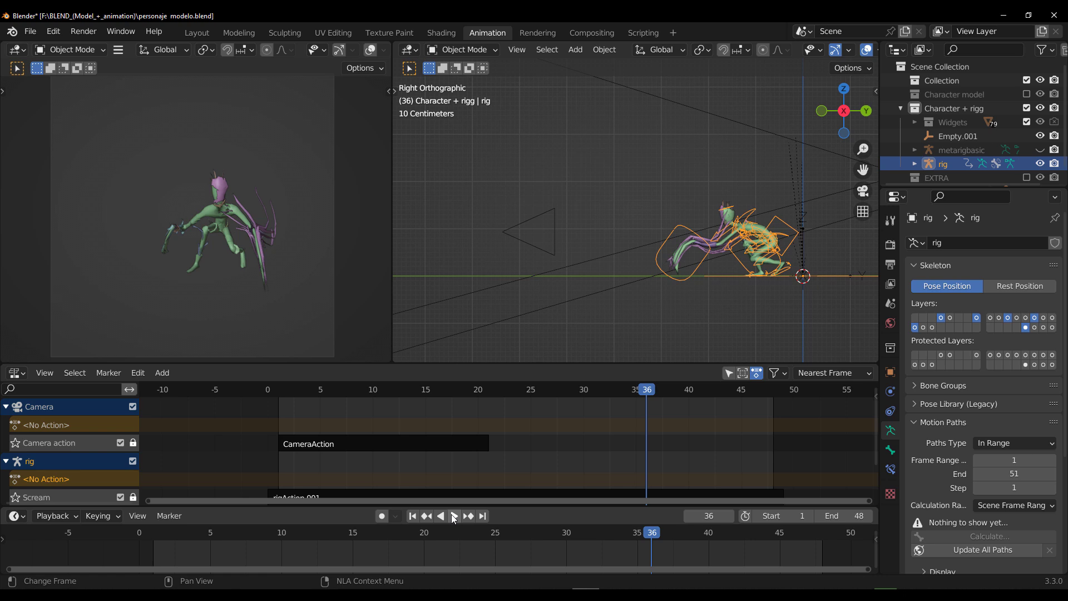
{"action": "left_click_drag", "start_coordinate": [652, 538], "coordinate": [482, 554]}
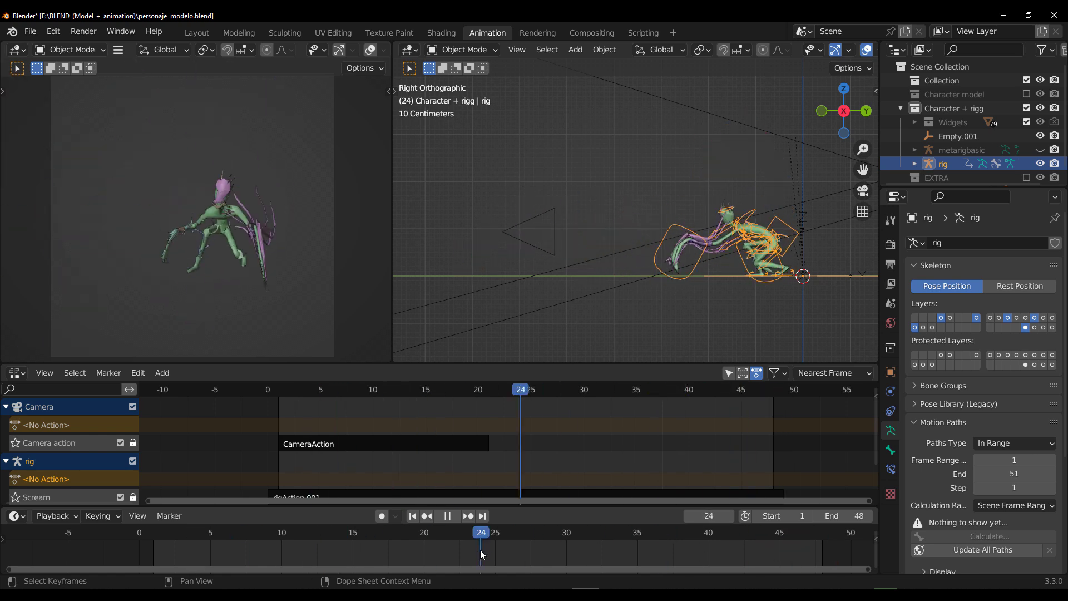
{"action": "scroll", "coordinate": [442, 447], "scroll_direction": "down", "scroll_amount": 2}
{"action": "scroll", "coordinate": [409, 448], "scroll_direction": "up", "scroll_amount": 1}
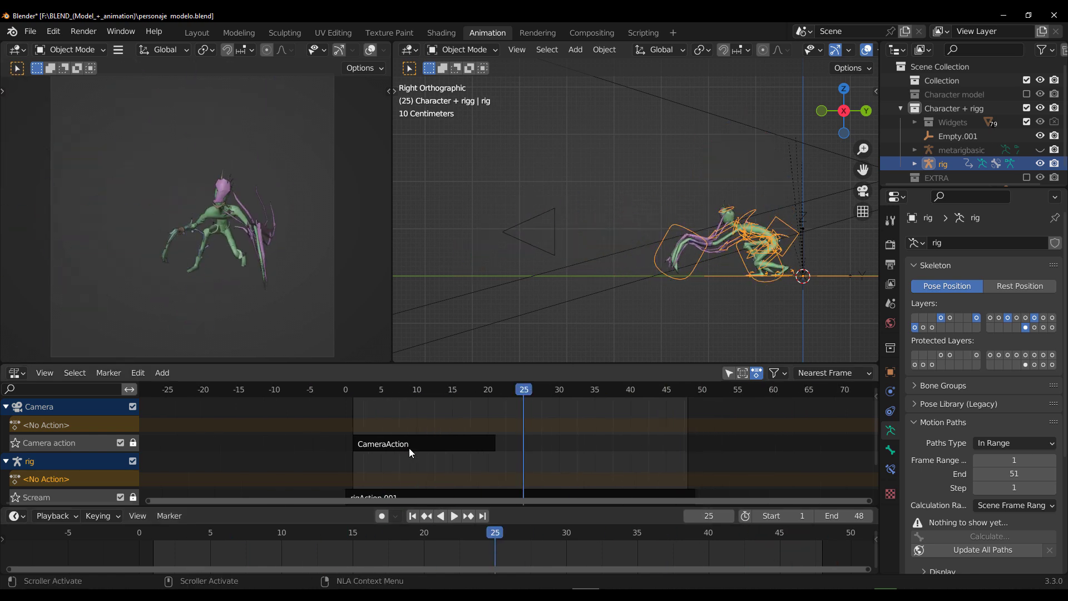
{"action": "scroll", "coordinate": [427, 474], "scroll_direction": "down", "scroll_amount": 1}
{"action": "left_click_drag", "start_coordinate": [497, 533], "coordinate": [477, 559]}
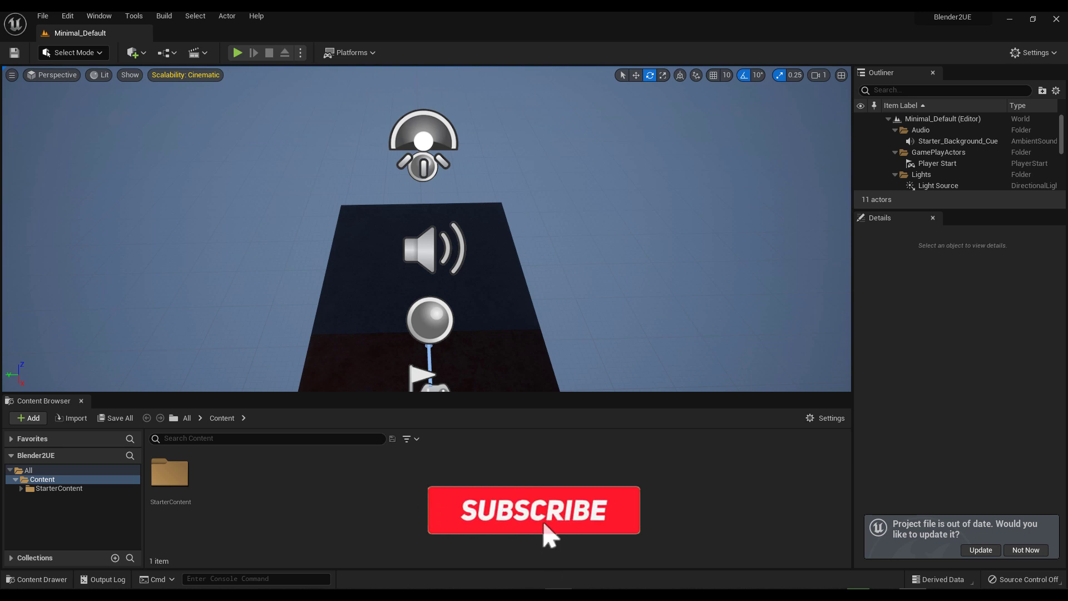
{"action": "right_click", "coordinate": [262, 502]}
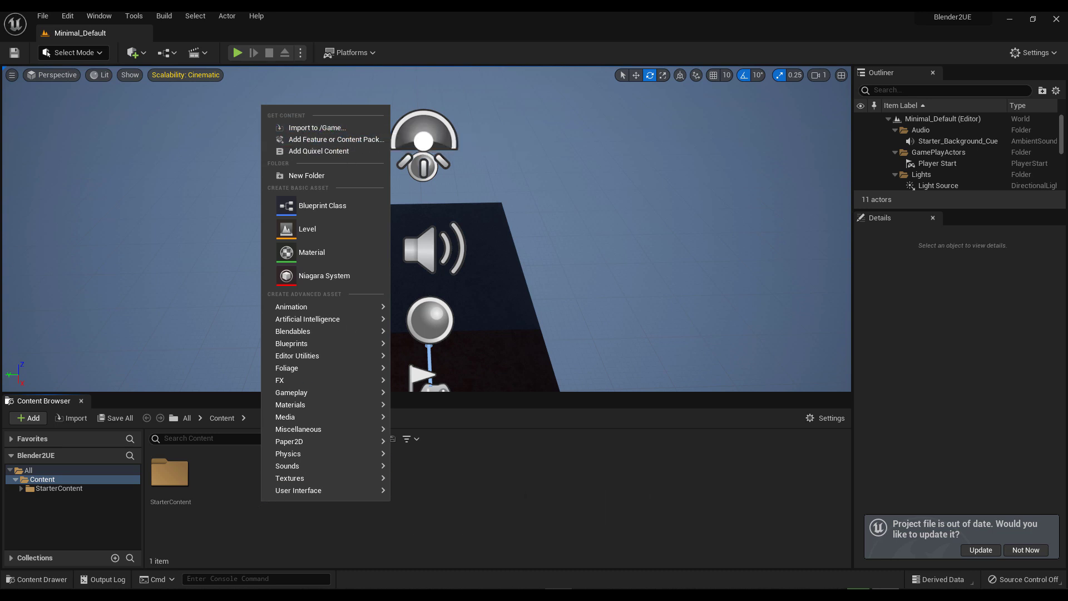
{"action": "left_click", "coordinate": [95, 589]}
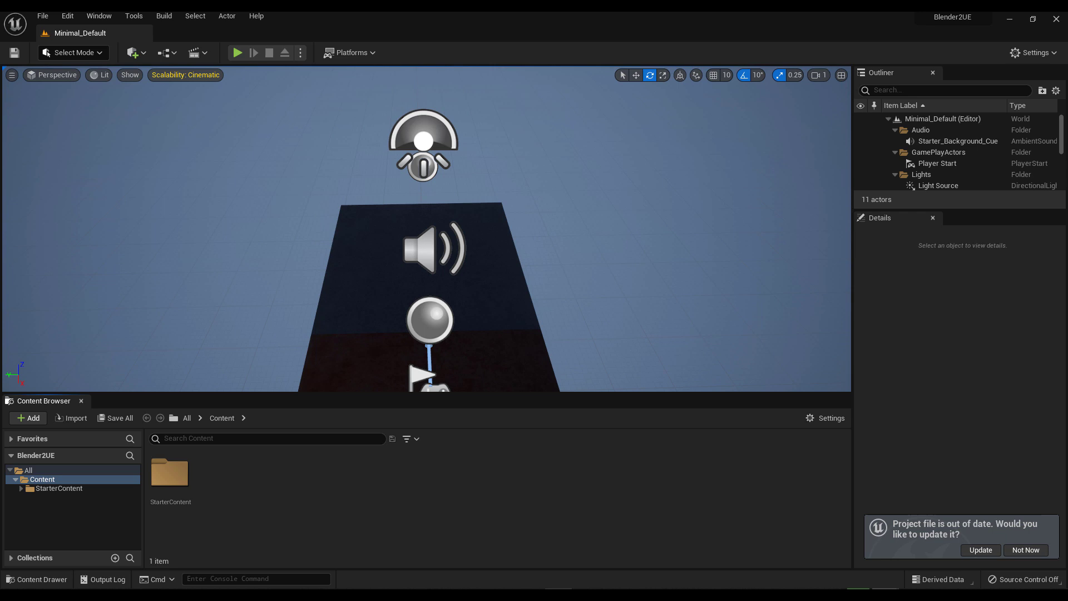
Step: Centre the FBX Import Options dialog, leaving both Import Mesh and Import Animations checked
{"action": "left_click_drag", "start_coordinate": [717, 0], "coordinate": [476, 116]}
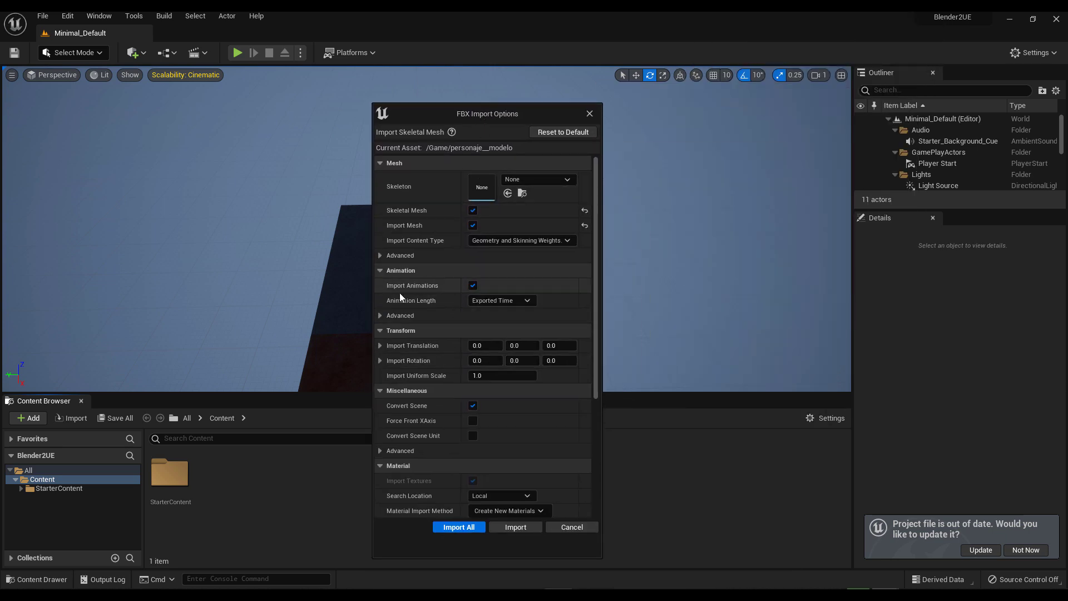
{"action": "left_click", "coordinate": [472, 285]}
{"action": "left_click", "coordinate": [472, 285]}
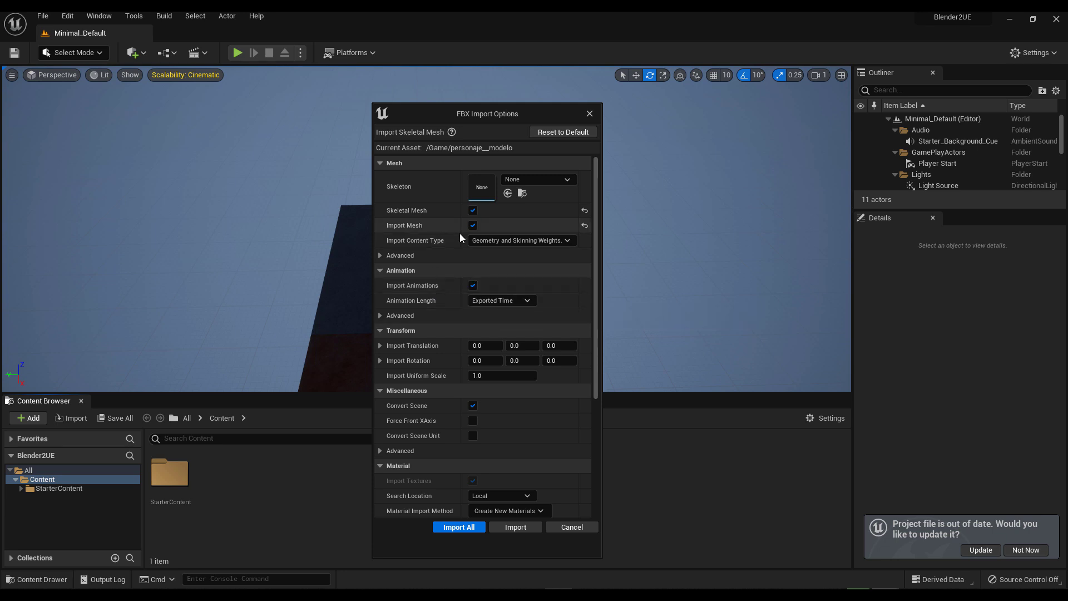
{"action": "left_click", "coordinate": [473, 225]}
{"action": "left_click", "coordinate": [472, 224]}
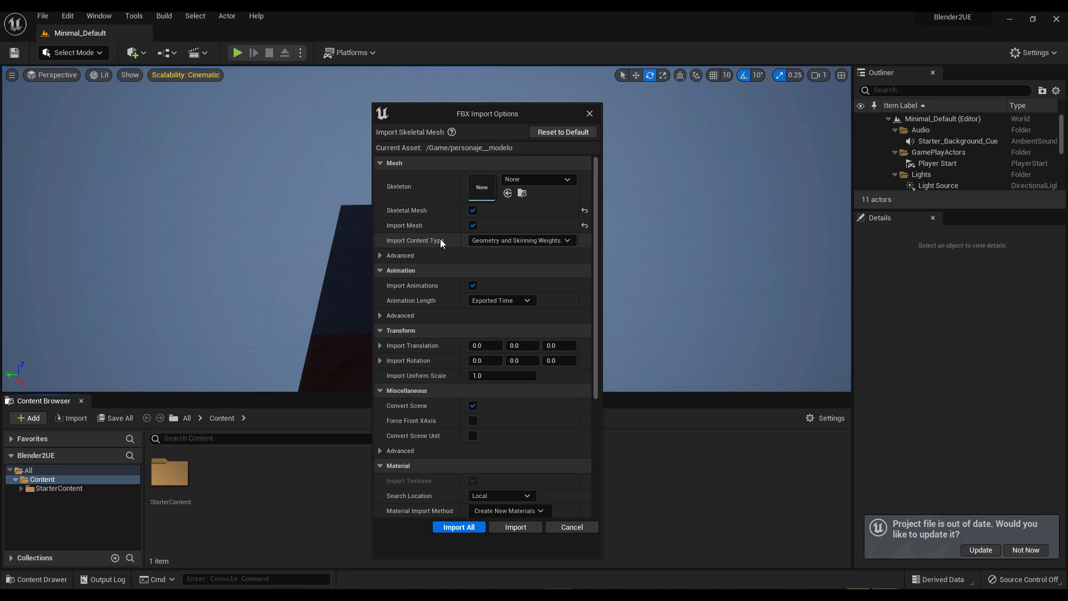
{"action": "scroll", "coordinate": [498, 373], "scroll_direction": "down", "scroll_amount": 4}
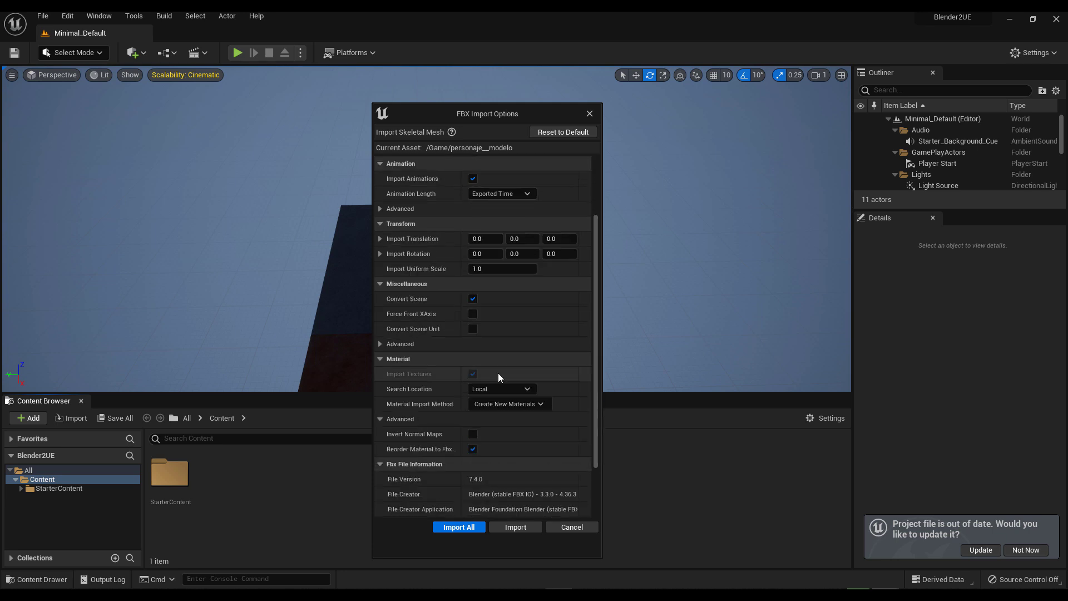
Step: Import the character's mesh, materials and animations, preview rigAction, then place rigAction in the level
{"action": "left_click", "coordinate": [468, 527]}
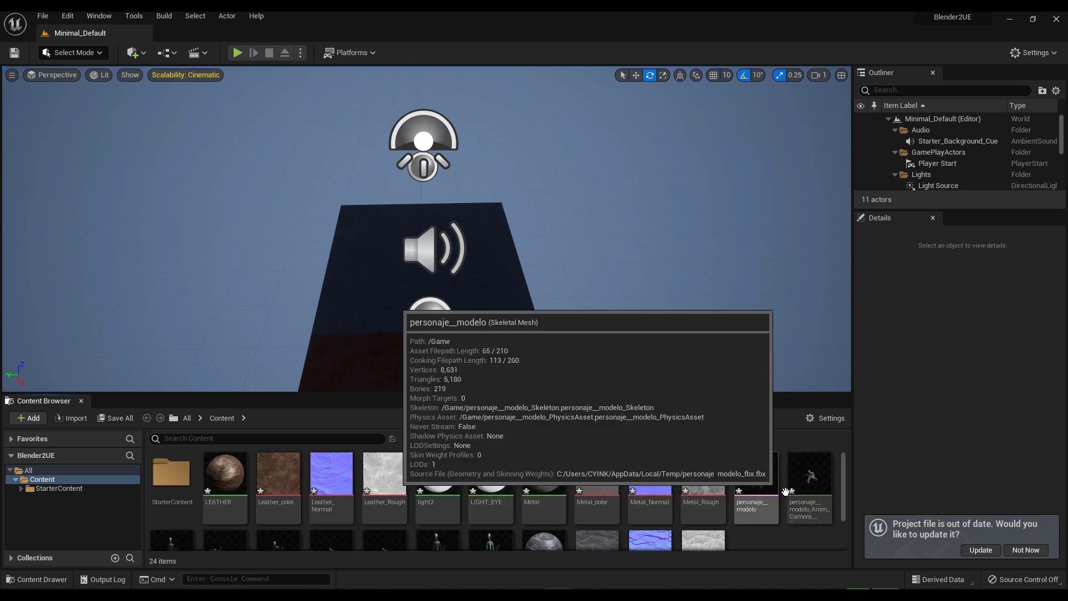
{"action": "left_click_drag", "start_coordinate": [626, 392], "coordinate": [629, 283]}
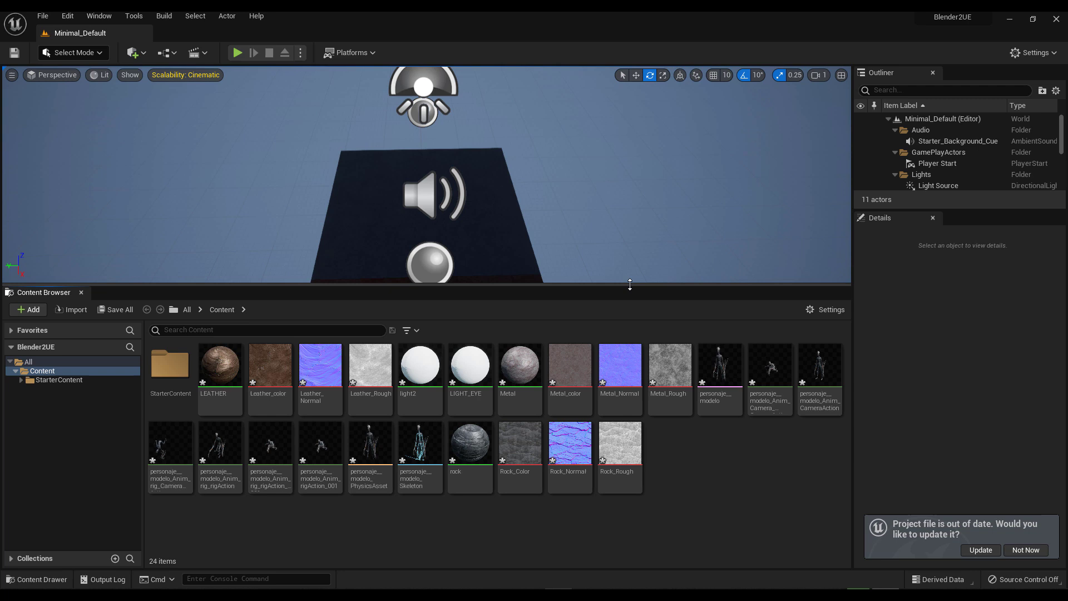
{"action": "double_click", "coordinate": [213, 445]}
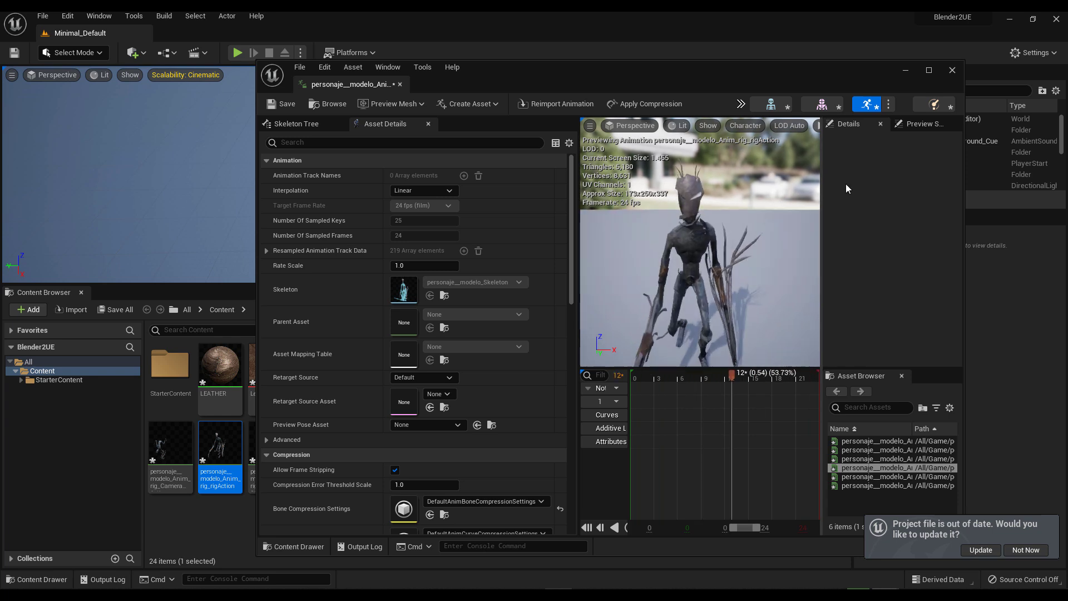
{"action": "left_click", "coordinate": [951, 70]}
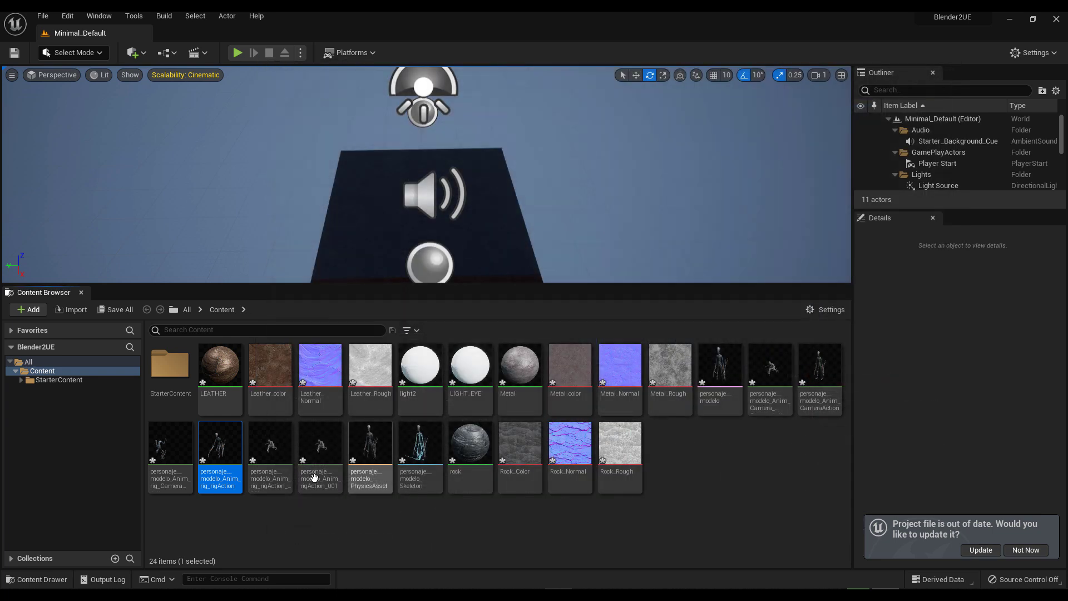
{"action": "left_click_drag", "start_coordinate": [219, 451], "coordinate": [313, 223]}
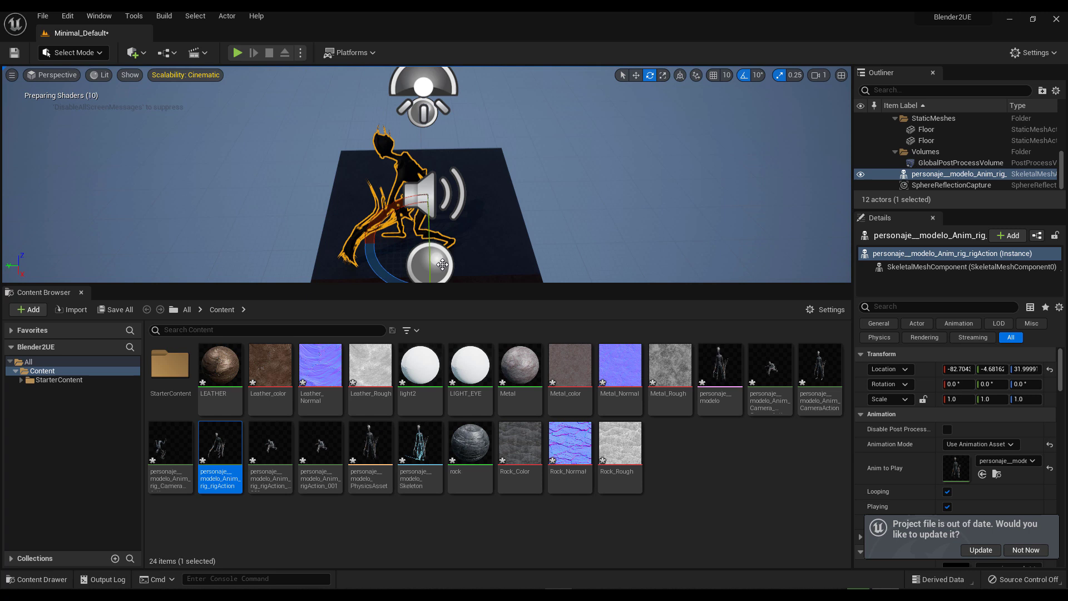
Step: Delete the placed rigAction actor and preview the CameraAction animation
{"action": "key", "text": "Delete"}
{"action": "left_click", "coordinate": [171, 443]}
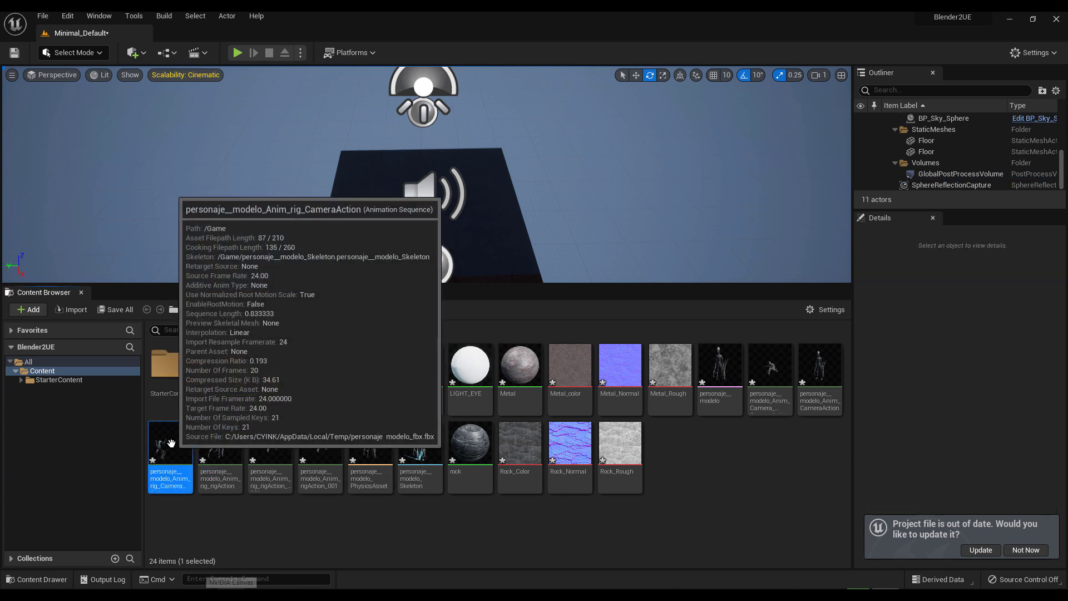
{"action": "double_click", "coordinate": [171, 443]}
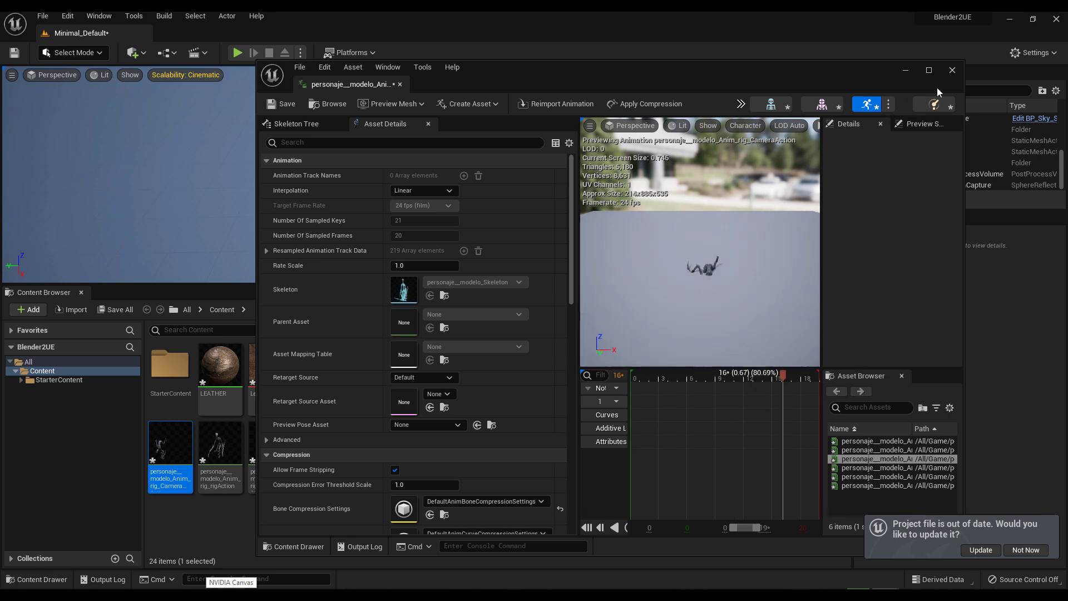
{"action": "left_click", "coordinate": [953, 70]}
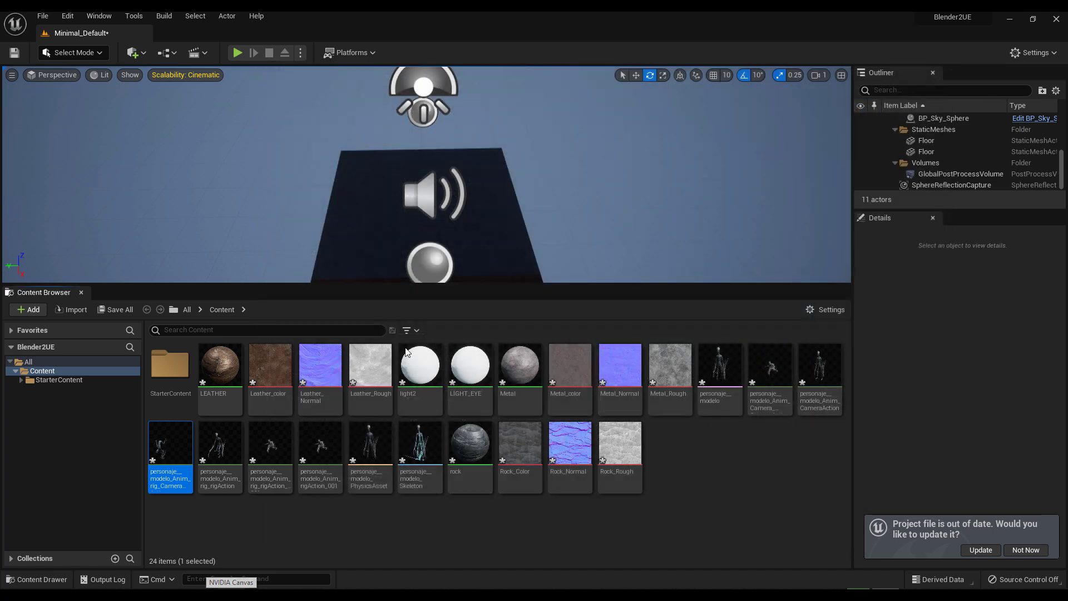
Step: Preview the rigAction_001 animation from different angles, leaving it open in the animation editor
{"action": "double_click", "coordinate": [277, 458]}
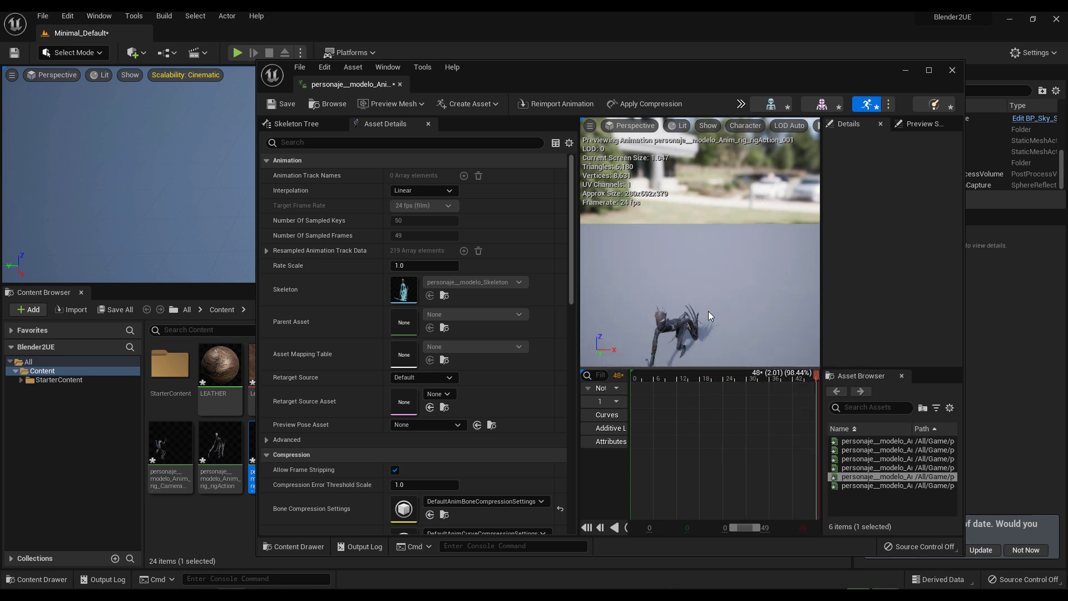
{"action": "left_click_drag", "start_coordinate": [708, 312], "coordinate": [590, 270], "text": "alt"}
{"action": "left_click", "coordinate": [953, 71]}
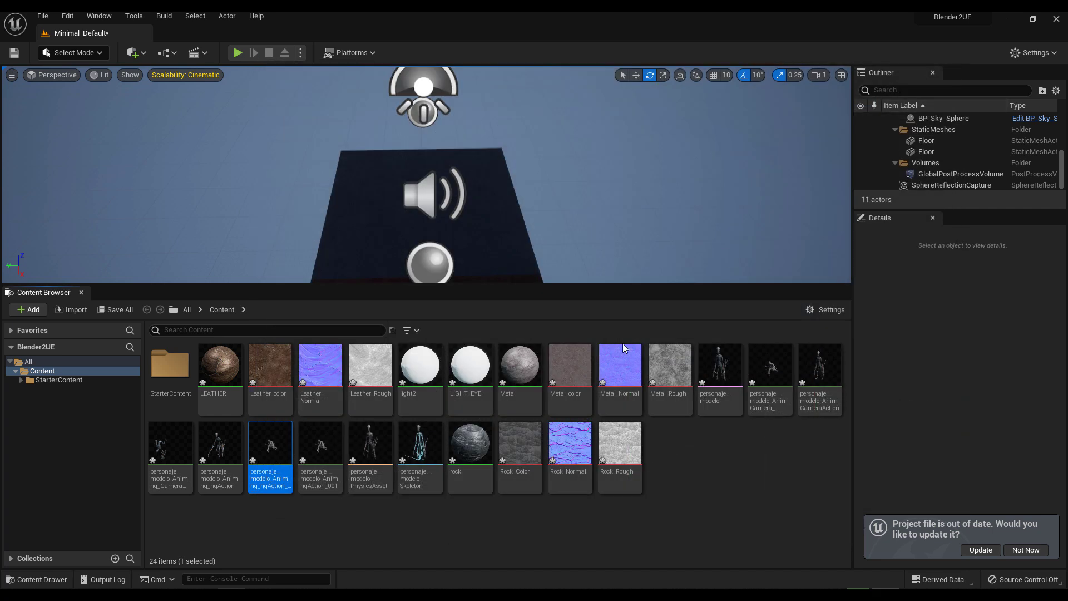
{"action": "double_click", "coordinate": [314, 468]}
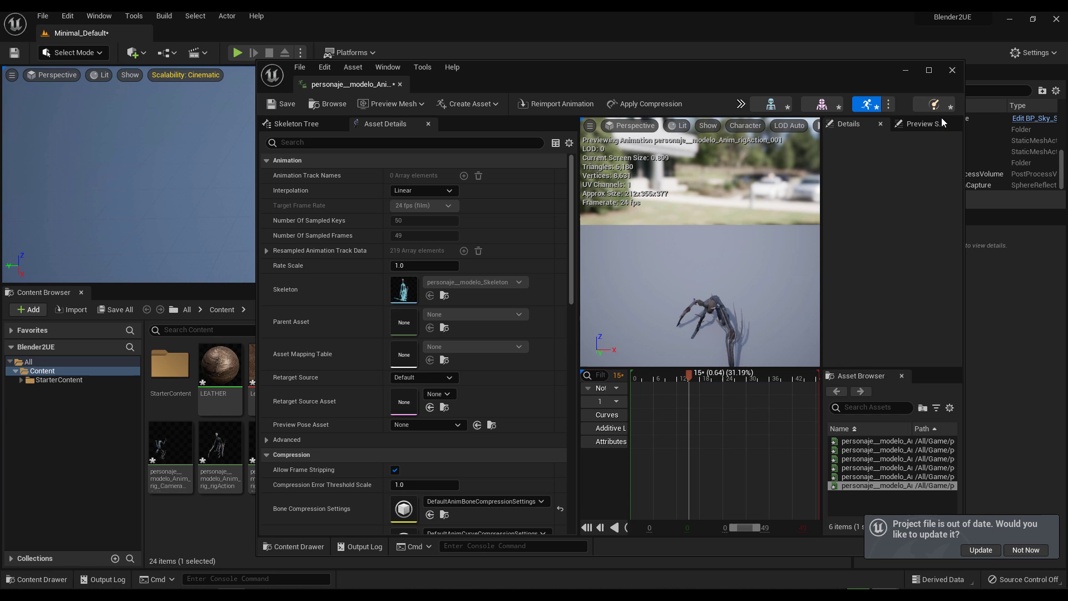
Step: Place the personaje__modelo skeletal mesh in the Minimal_Default level and focus the view on it
{"action": "left_click", "coordinate": [952, 70]}
{"action": "left_click_drag", "start_coordinate": [720, 371], "coordinate": [392, 241]}
{"action": "key", "text": "f"}
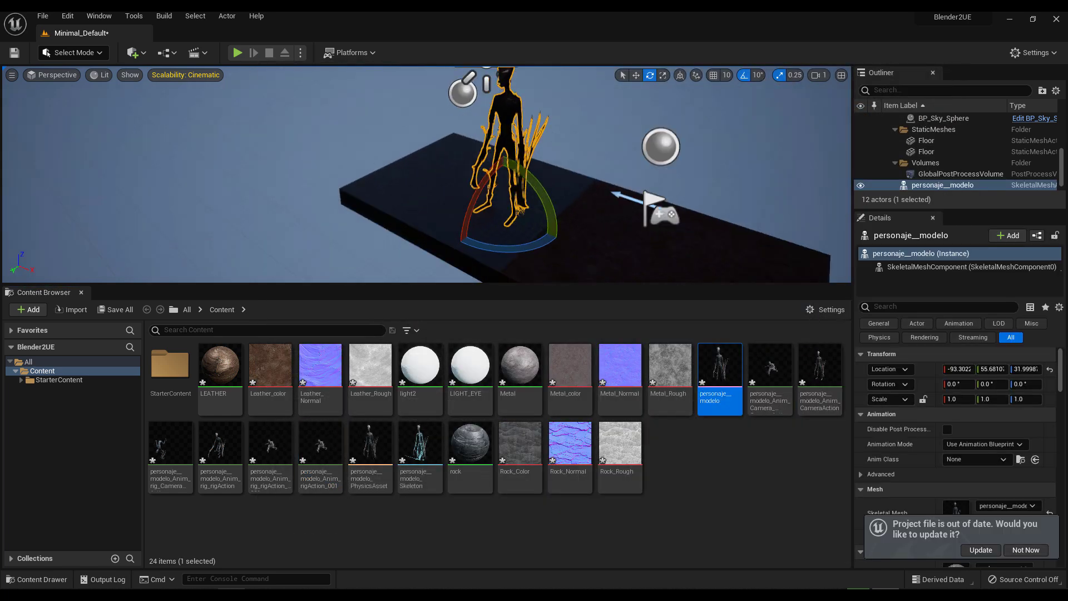
{"action": "right_click_drag", "start_coordinate": [392, 240], "coordinate": [365, 245]}
{"action": "key", "text": "w"}
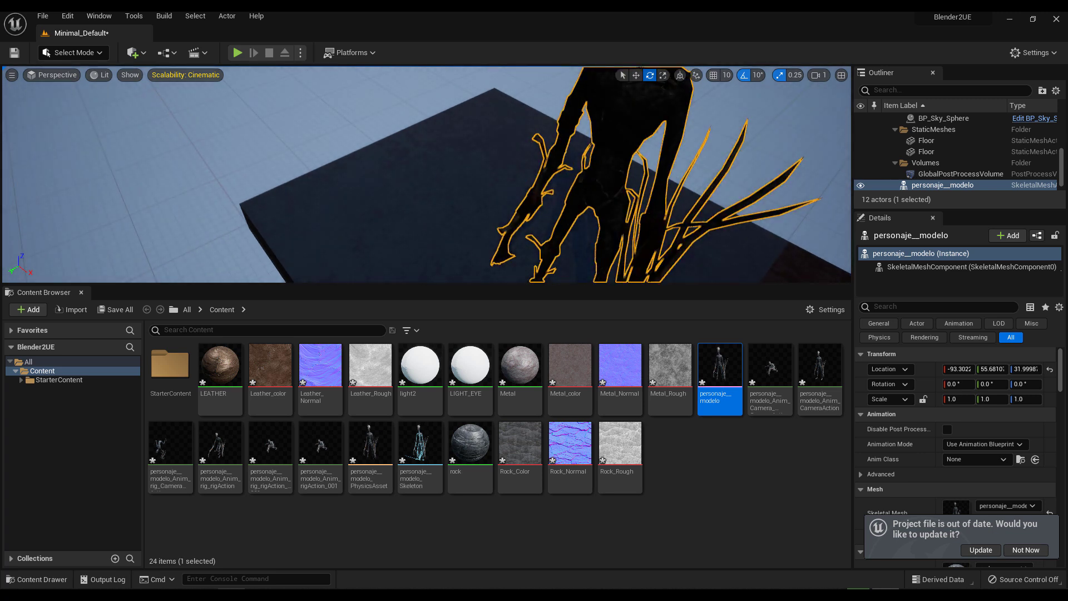
Step: Inspect the personaje__modelo character up close from behind and above with the Content Browser collapsed
{"action": "scroll", "coordinate": [596, 208], "scroll_direction": "down", "scroll_amount": 3}
{"action": "right_click_drag", "start_coordinate": [612, 208], "coordinate": [664, 134]}
{"action": "key", "text": "w"}
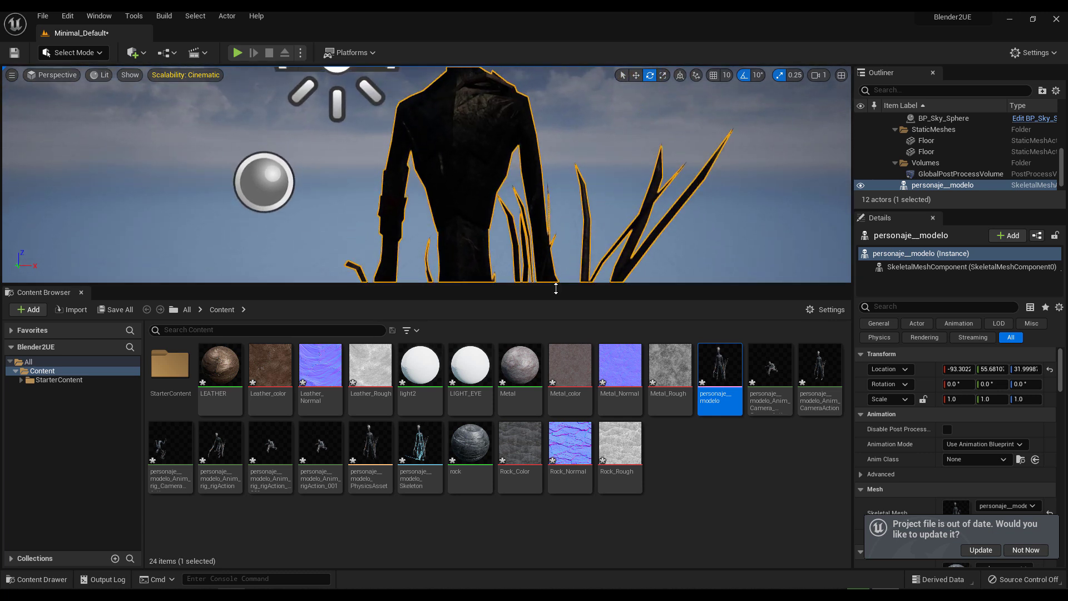
{"action": "left_click_drag", "start_coordinate": [554, 282], "coordinate": [554, 586]}
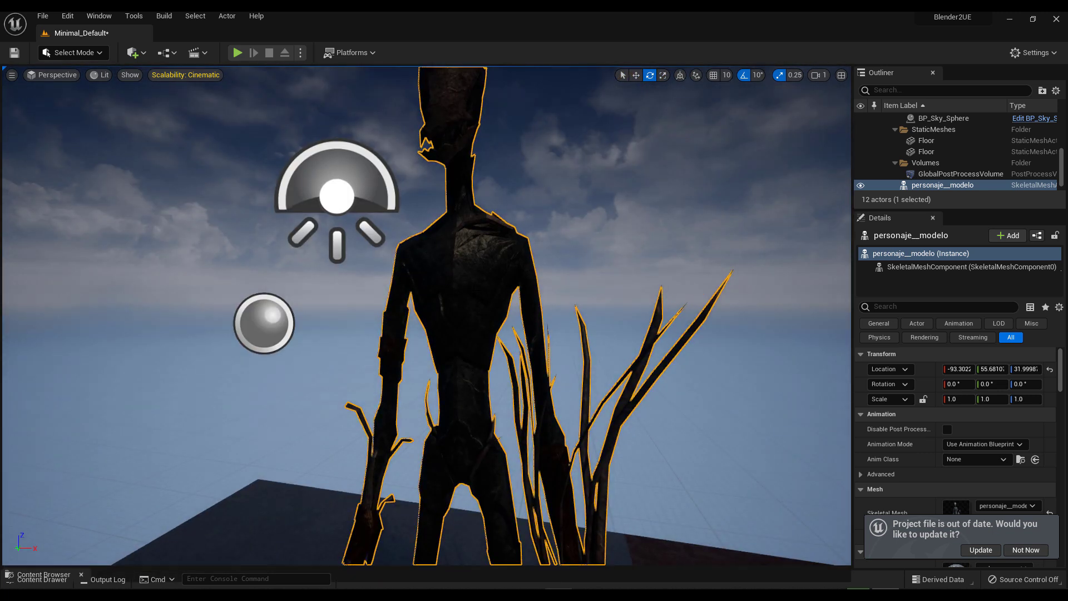
{"action": "scroll", "coordinate": [553, 433], "scroll_direction": "up", "scroll_amount": 3}
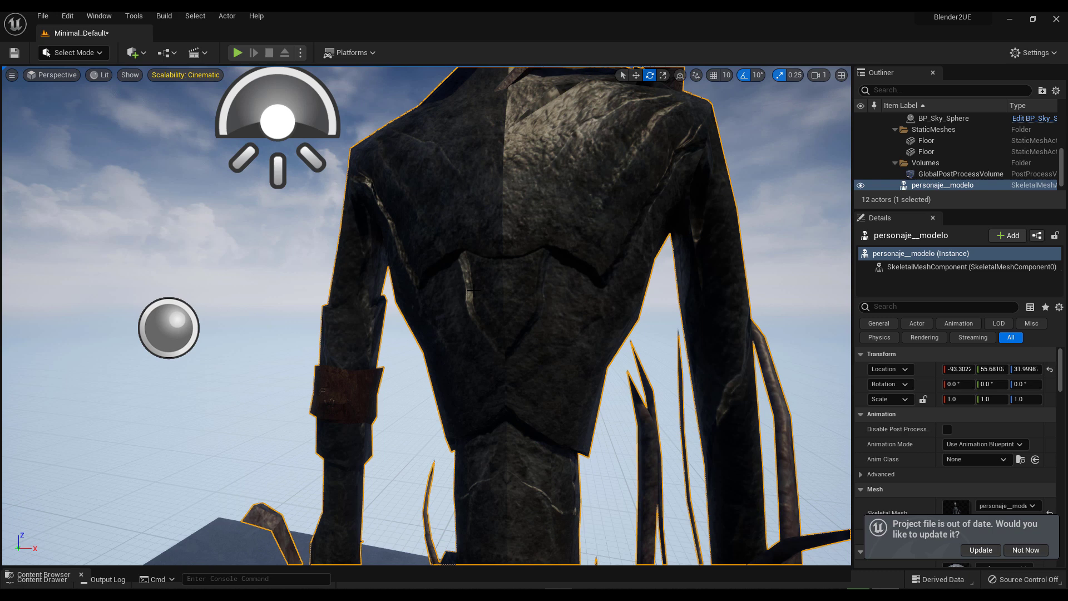
{"action": "scroll", "coordinate": [474, 291], "scroll_direction": "down", "scroll_amount": 5}
{"action": "scroll", "coordinate": [474, 290], "scroll_direction": "up", "scroll_amount": 3}
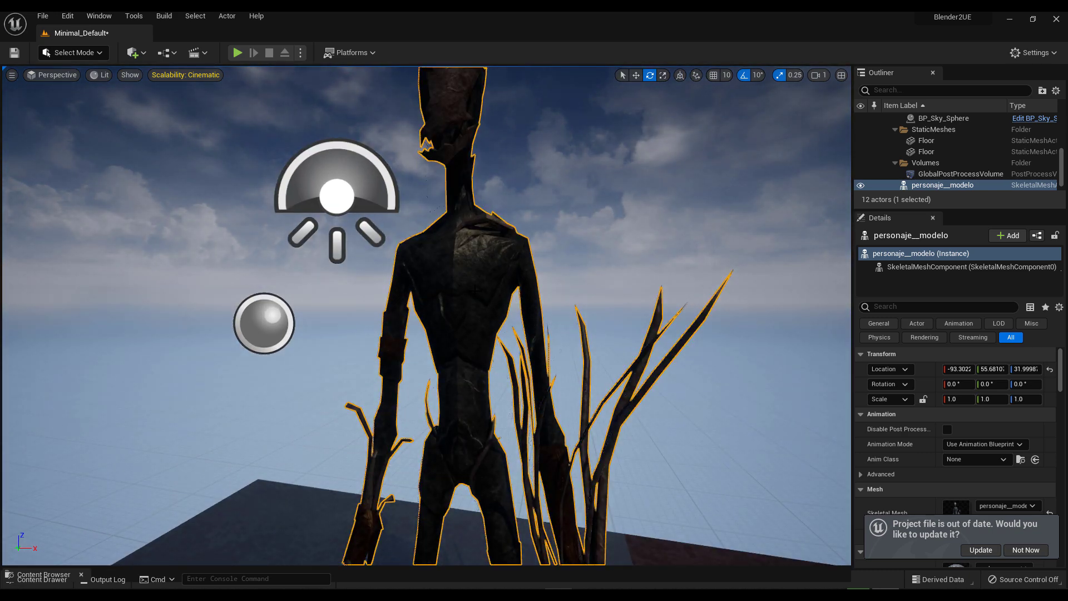
{"action": "right_click_drag", "start_coordinate": [475, 290], "coordinate": [334, 336]}
{"action": "key", "text": "Right"}
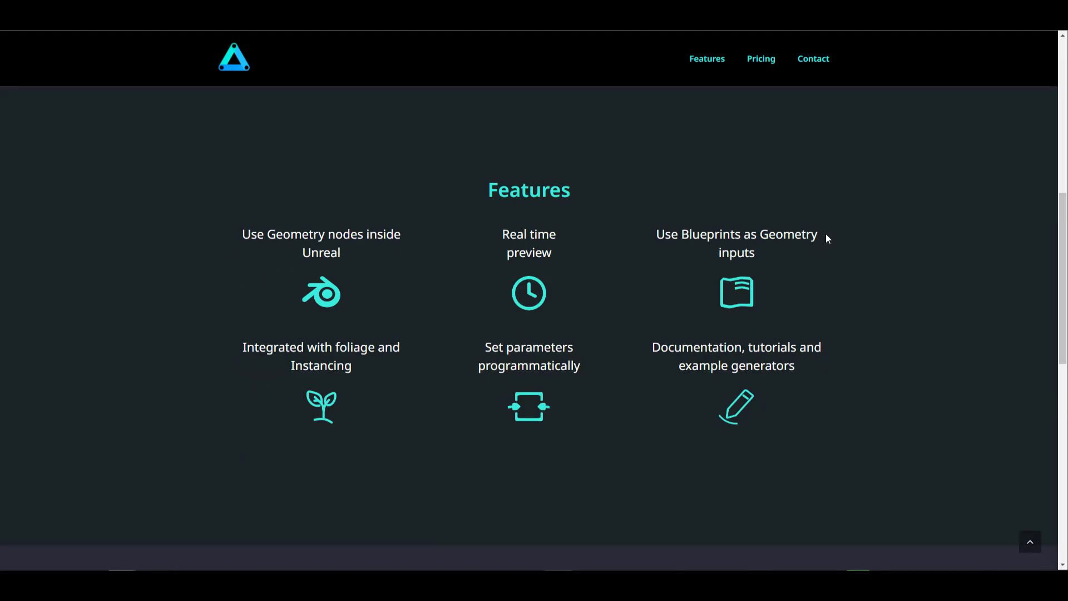
Step: Review AlterMesh's features and pricing, then choose 'Pay what you want' under AlterMesh Personal
{"action": "scroll", "coordinate": [825, 234], "scroll_direction": "up", "scroll_amount": 5}
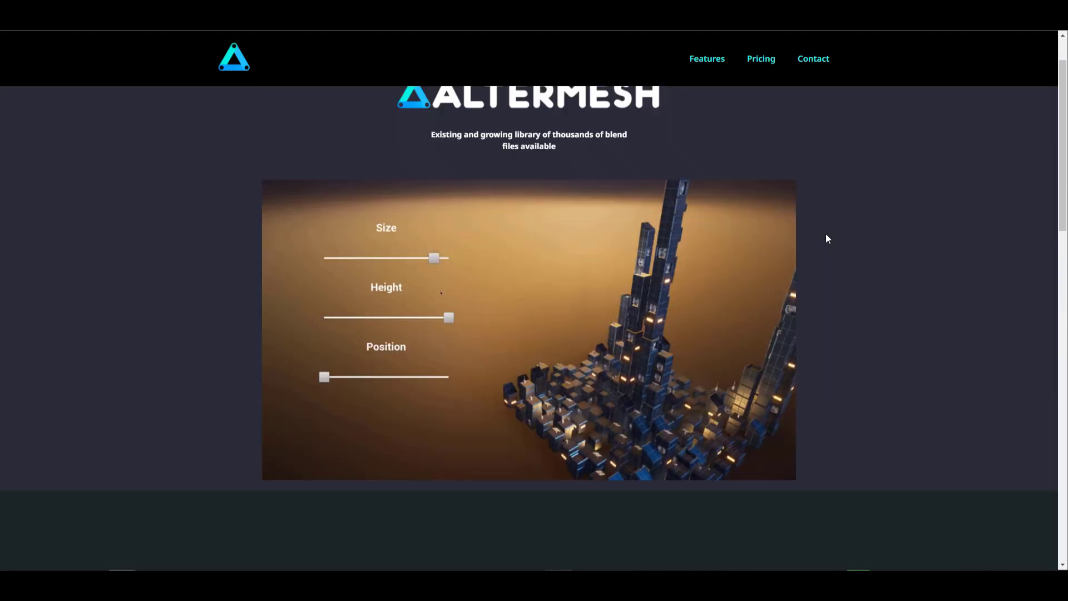
{"action": "scroll", "coordinate": [801, 248], "scroll_direction": "down", "scroll_amount": 5}
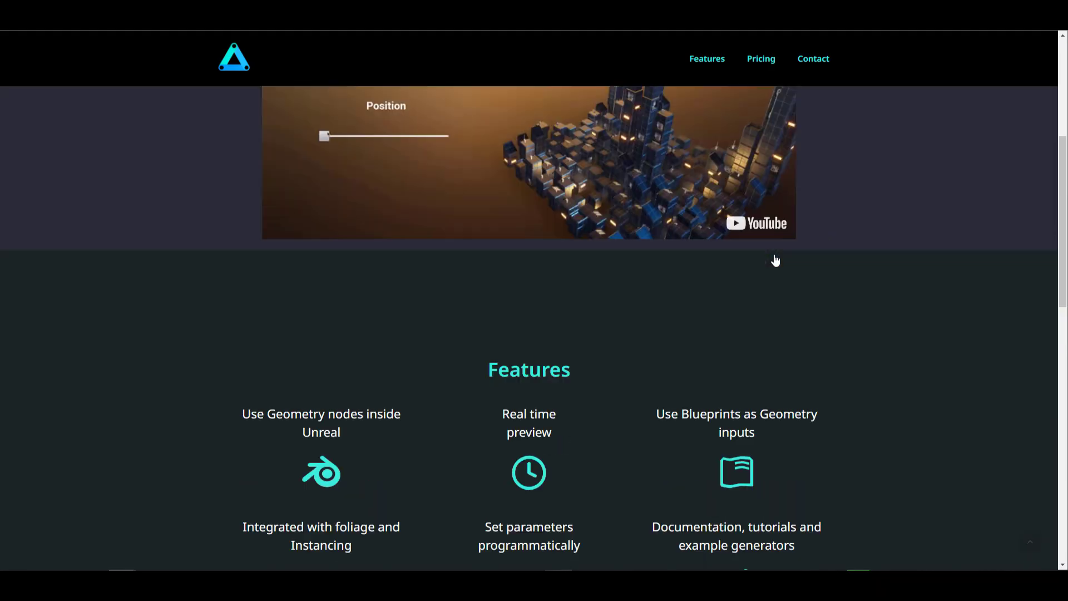
{"action": "scroll", "coordinate": [775, 258], "scroll_direction": "up", "scroll_amount": 5}
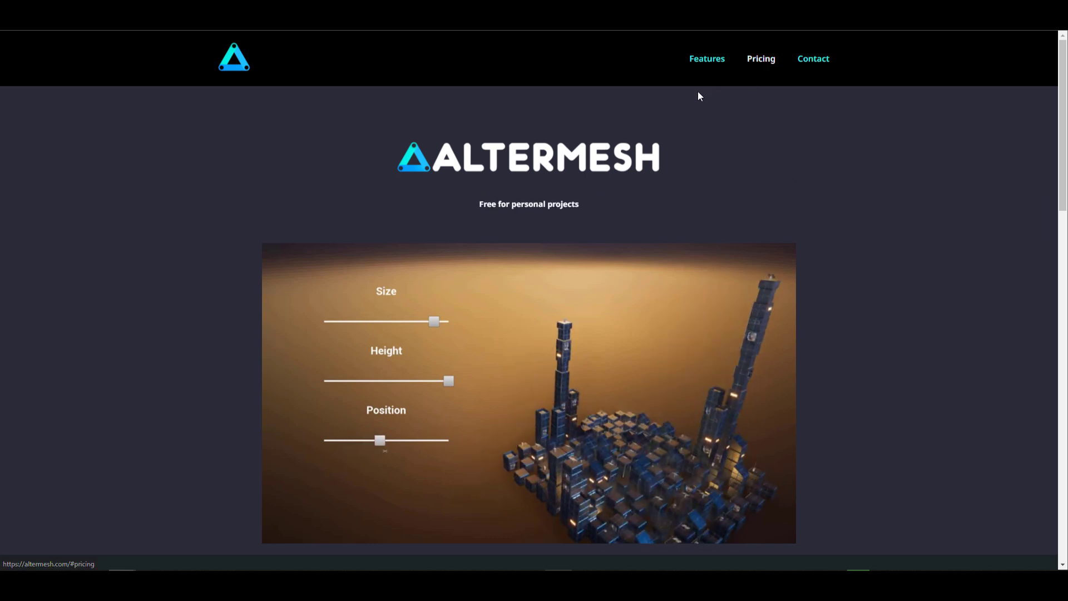
{"action": "scroll", "coordinate": [345, 212], "scroll_direction": "down", "scroll_amount": 10}
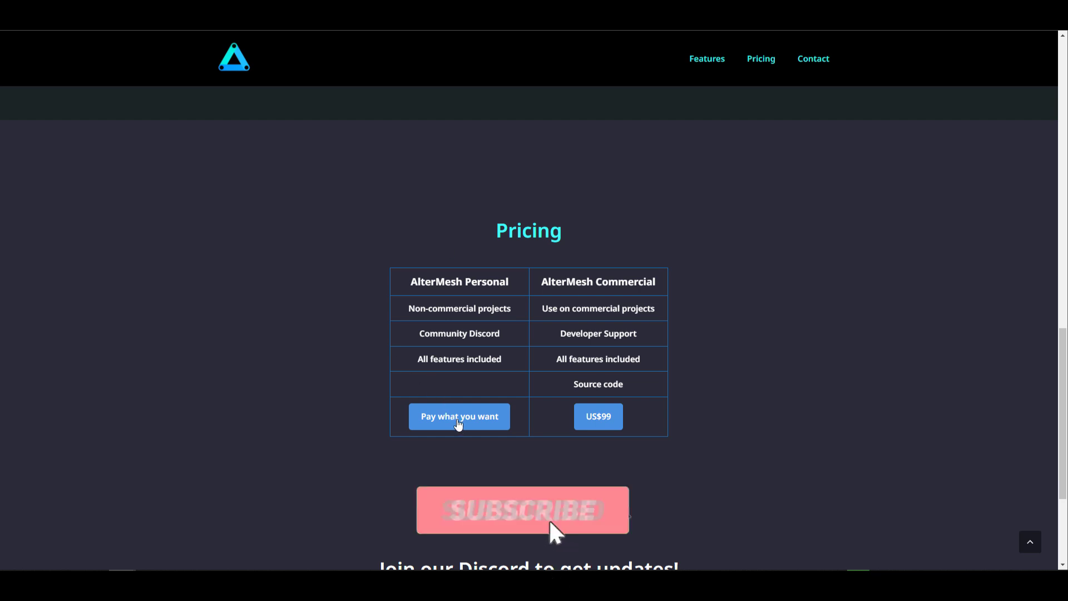
{"action": "left_click", "coordinate": [442, 414]}
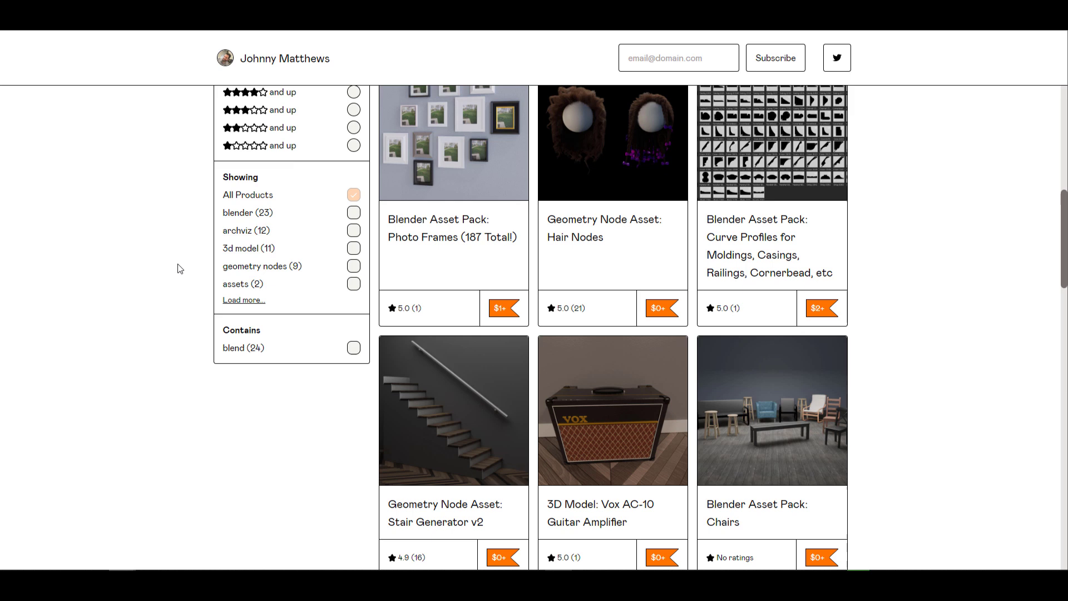
Step: Browse the creator's Gumroad grid of free Blender asset packs and geometry node assets
{"action": "scroll", "coordinate": [426, 489], "scroll_direction": "up", "scroll_amount": 4}
{"action": "scroll", "coordinate": [426, 490], "scroll_direction": "up", "scroll_amount": 4}
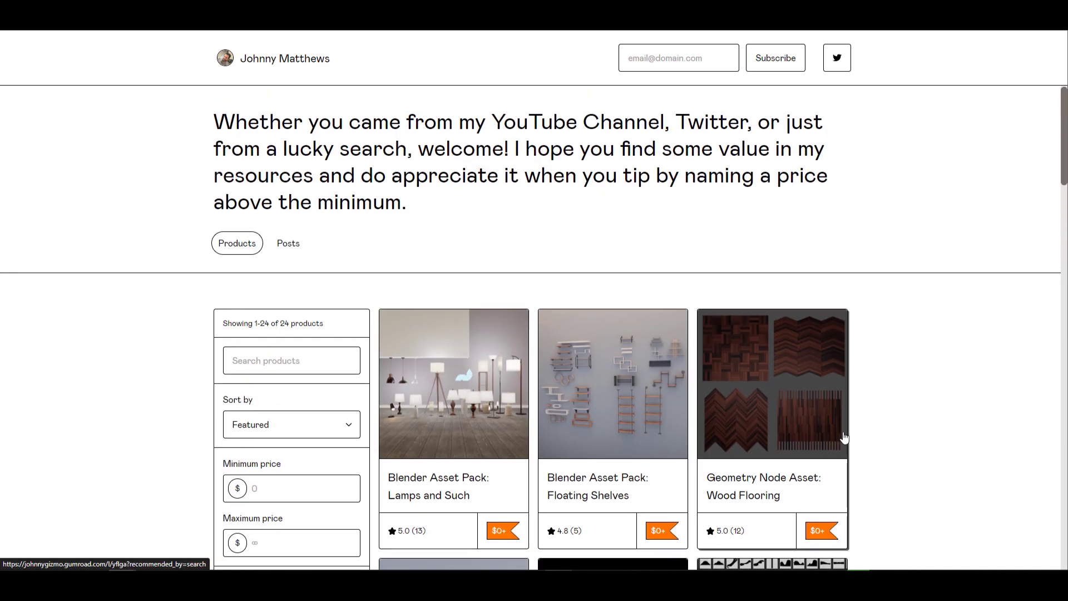
{"action": "scroll", "coordinate": [906, 412], "scroll_direction": "down", "scroll_amount": 3}
{"action": "scroll", "coordinate": [906, 413], "scroll_direction": "down", "scroll_amount": 15}
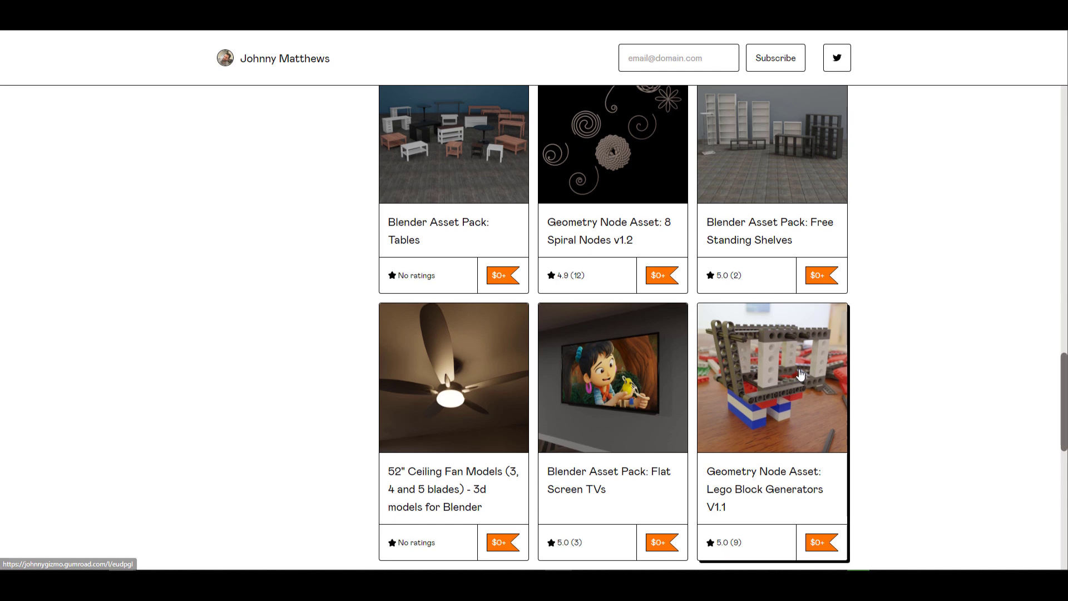
{"action": "scroll", "coordinate": [328, 255], "scroll_direction": "up", "scroll_amount": 1}
{"action": "scroll", "coordinate": [328, 255], "scroll_direction": "up", "scroll_amount": 17}
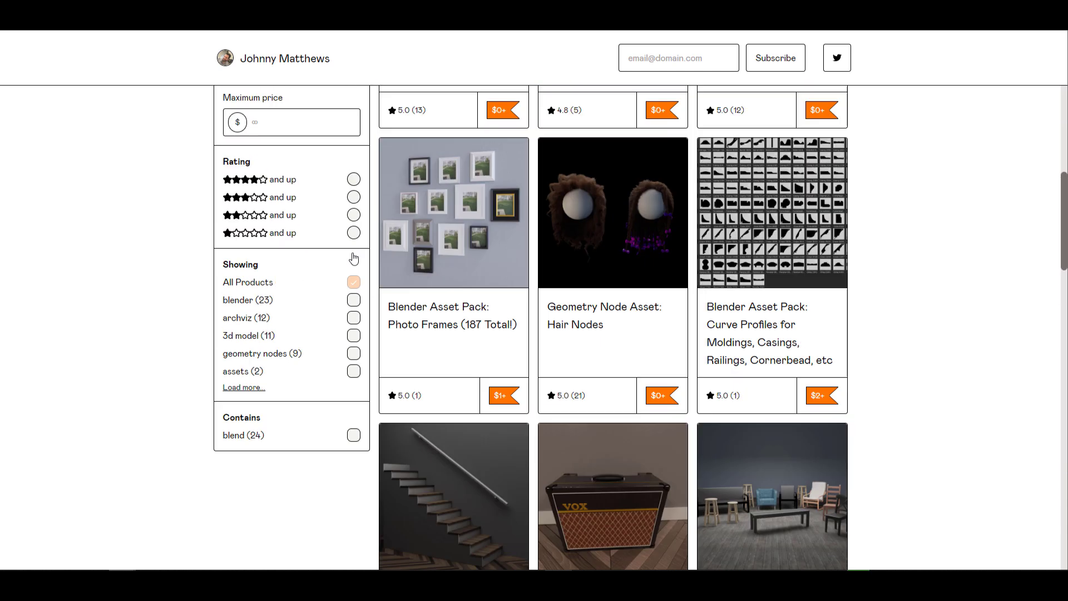
{"action": "scroll", "coordinate": [522, 289], "scroll_direction": "down", "scroll_amount": 15}
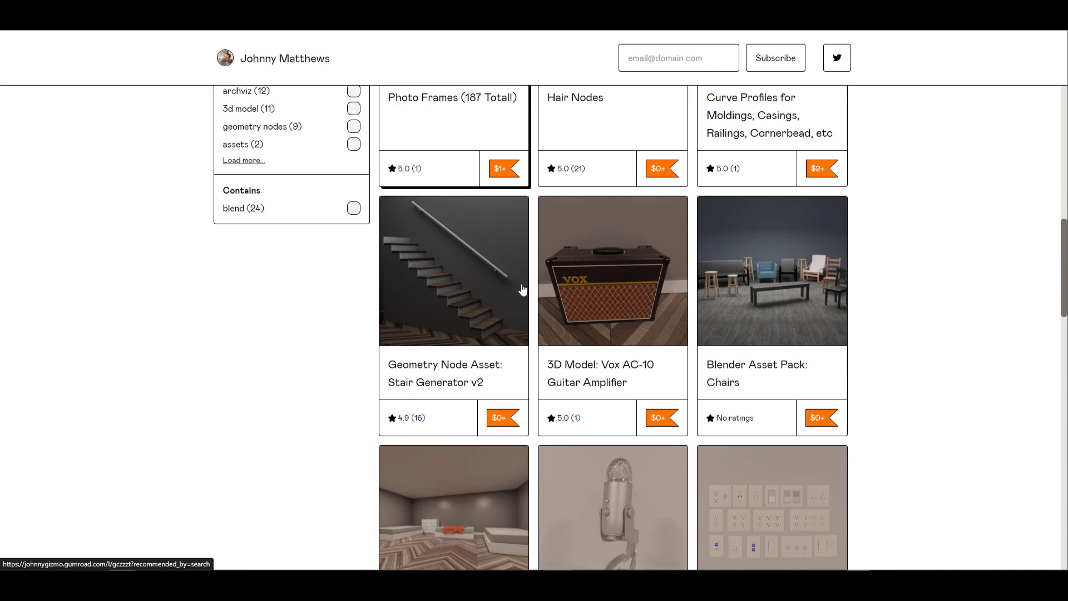
{"action": "scroll", "coordinate": [465, 240], "scroll_direction": "down", "scroll_amount": 14}
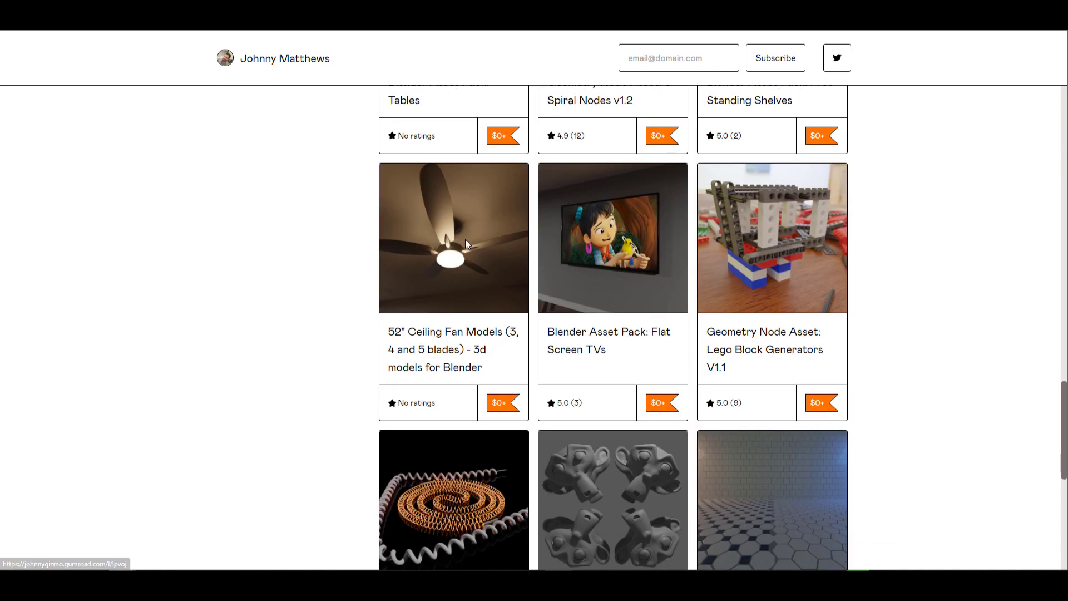
{"action": "scroll", "coordinate": [405, 240], "scroll_direction": "up", "scroll_amount": 17}
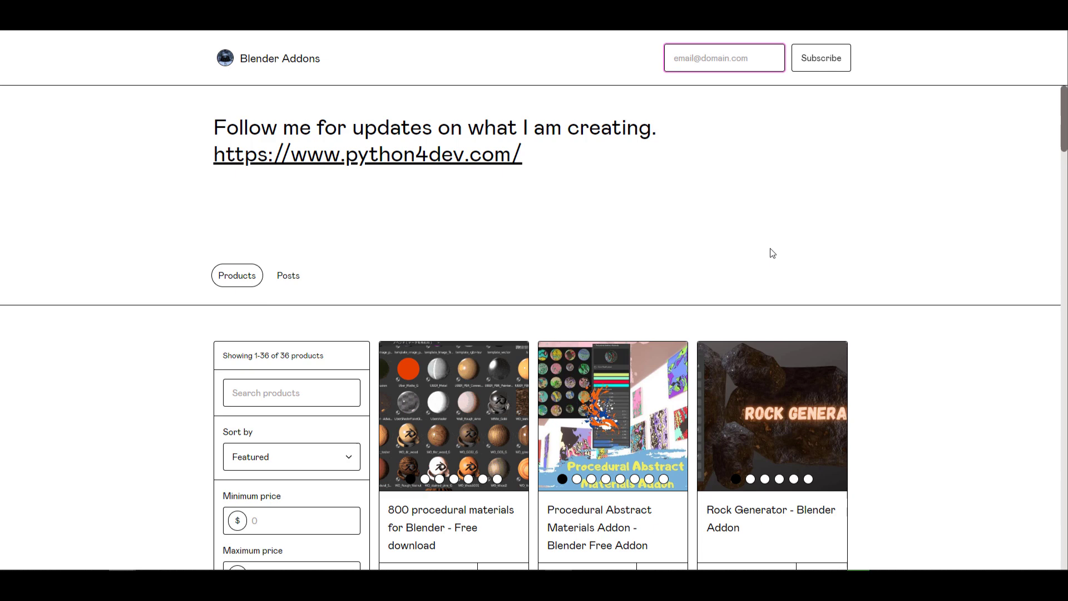
Step: Look through the Blender Addons store's free add-ons, such as 800 procedural materials and Rock Generator
{"action": "left_click", "coordinate": [894, 228]}
{"action": "scroll", "coordinate": [895, 229], "scroll_direction": "down", "scroll_amount": 20}
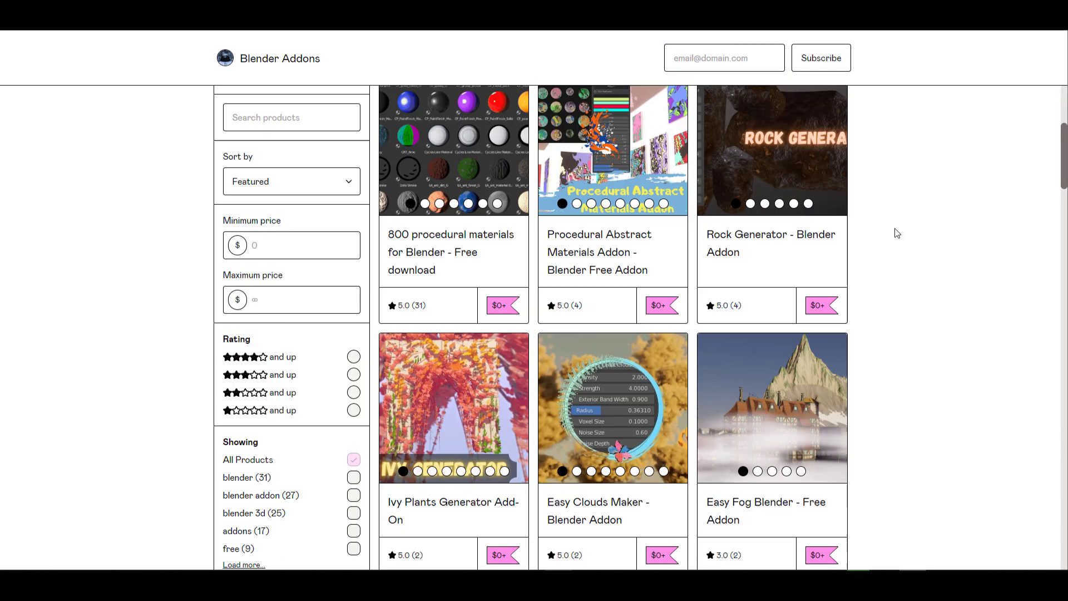
{"action": "scroll", "coordinate": [897, 232], "scroll_direction": "down", "scroll_amount": 5}
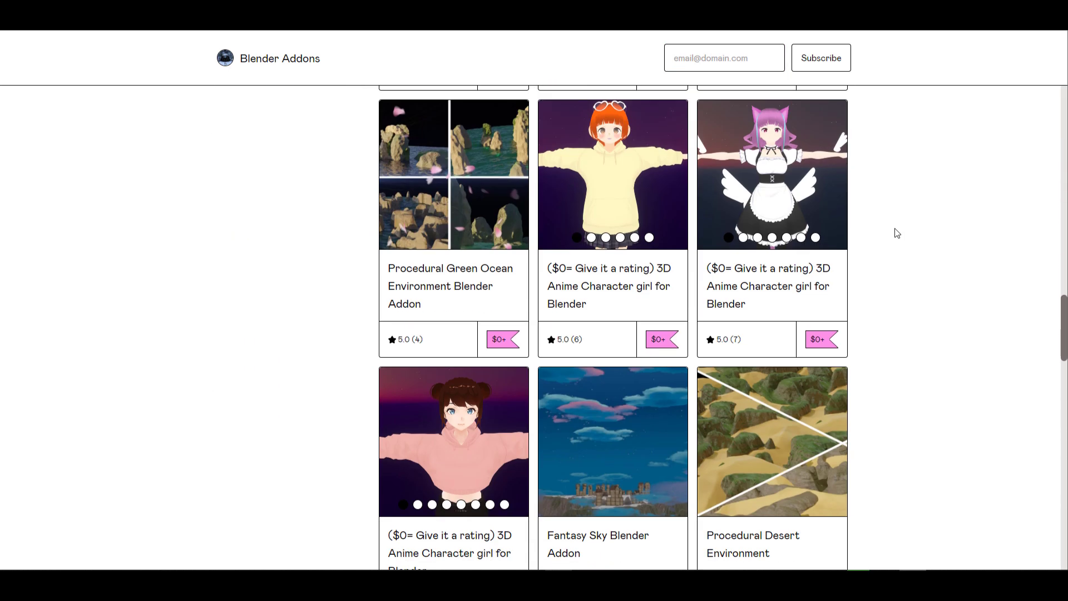
{"action": "scroll", "coordinate": [894, 230], "scroll_direction": "down", "scroll_amount": 5}
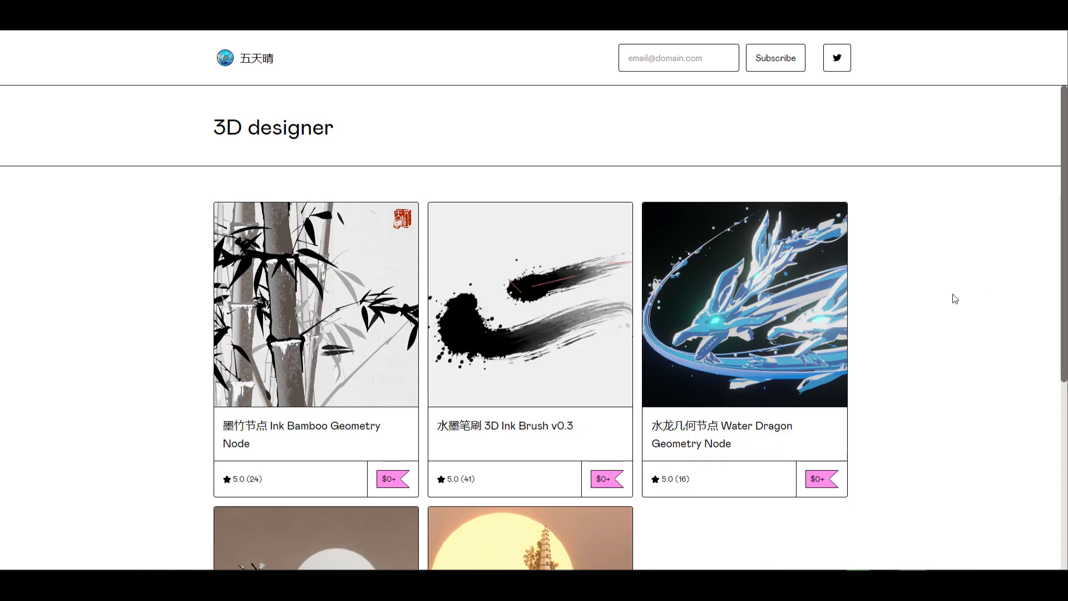
{"action": "scroll", "coordinate": [868, 309], "scroll_direction": "down", "scroll_amount": 3}
{"action": "scroll", "coordinate": [863, 310], "scroll_direction": "up", "scroll_amount": 2}
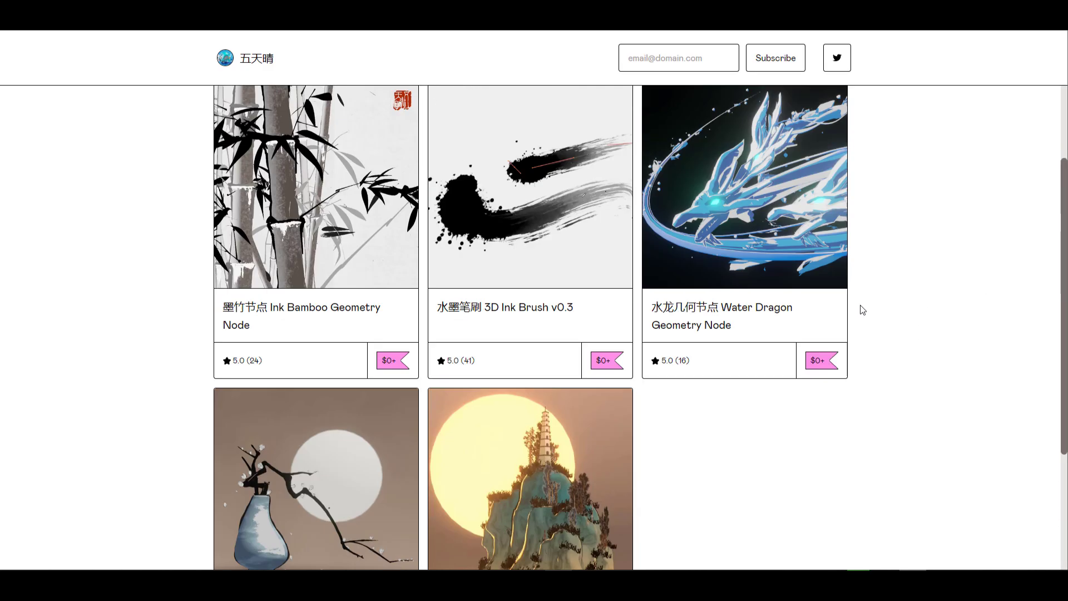
{"action": "scroll", "coordinate": [878, 278], "scroll_direction": "down", "scroll_amount": 1}
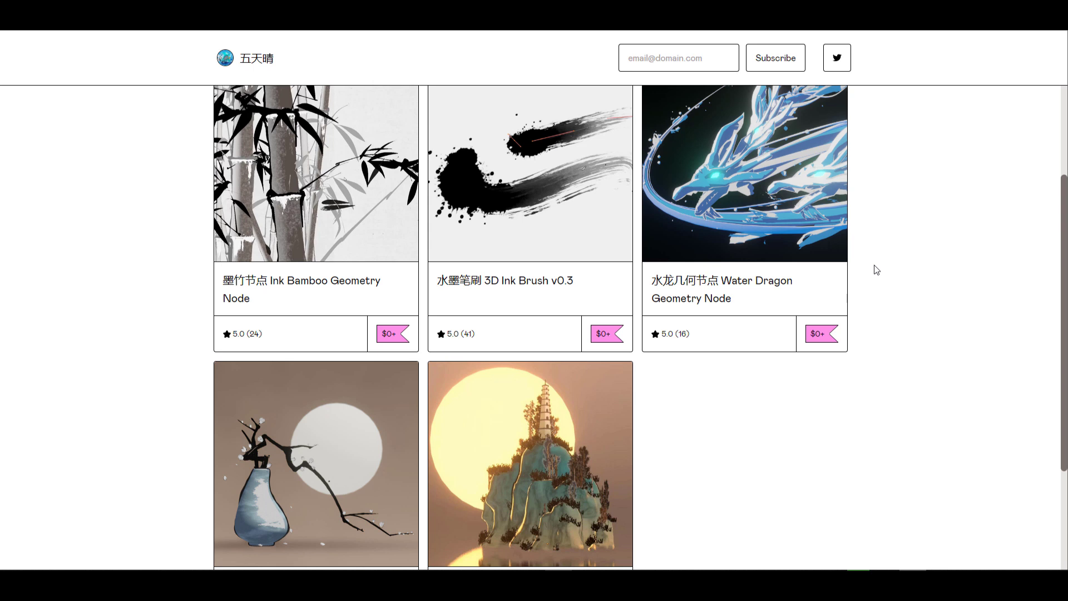
{"action": "scroll", "coordinate": [868, 275], "scroll_direction": "up", "scroll_amount": 3}
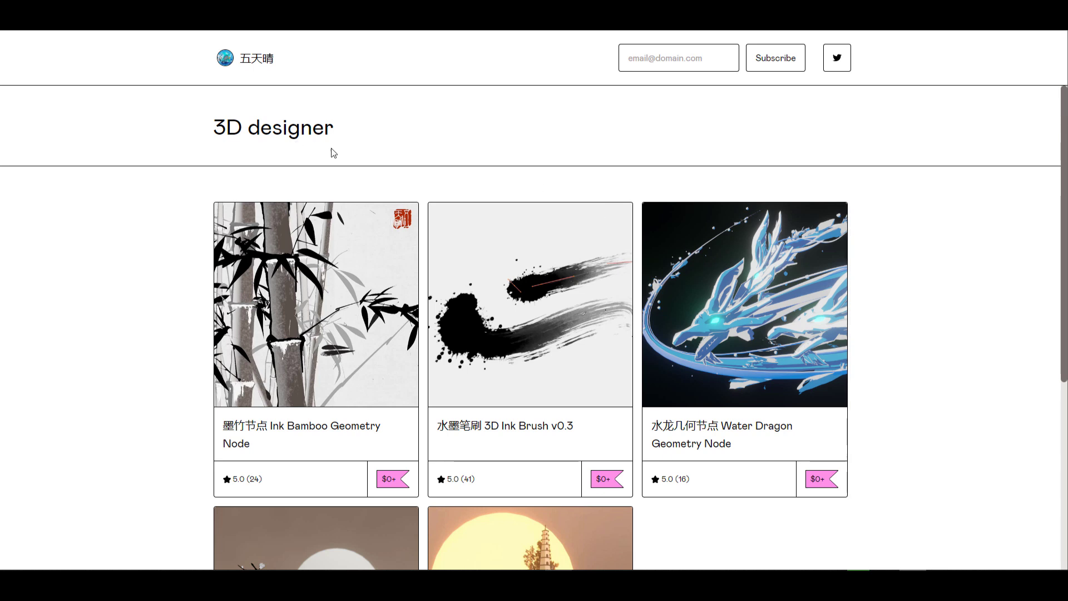
{"action": "scroll", "coordinate": [332, 153], "scroll_direction": "down", "scroll_amount": 5}
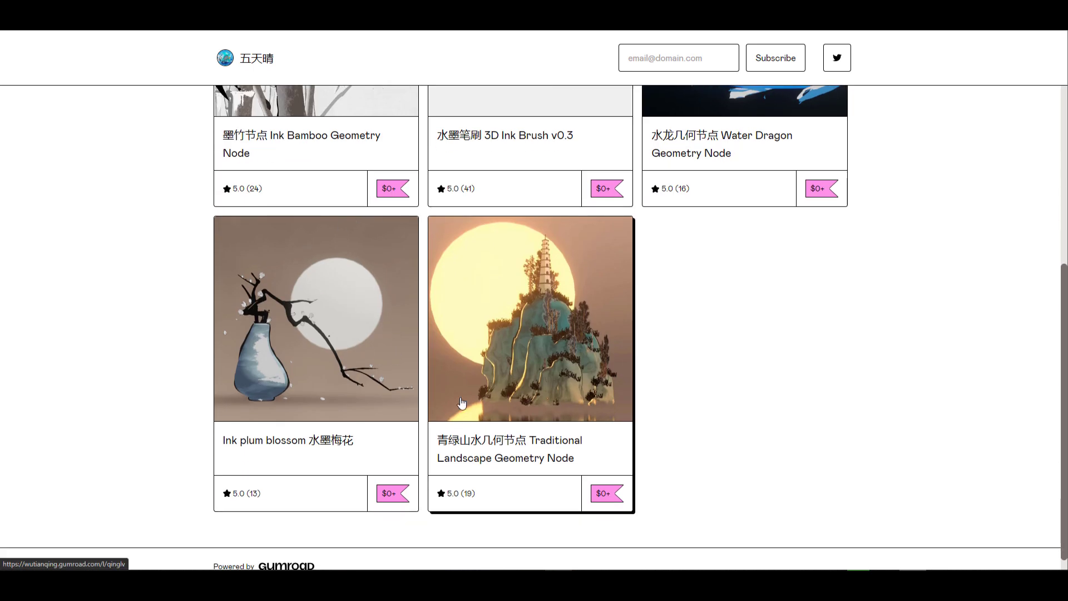
{"action": "scroll", "coordinate": [489, 274], "scroll_direction": "up", "scroll_amount": 4}
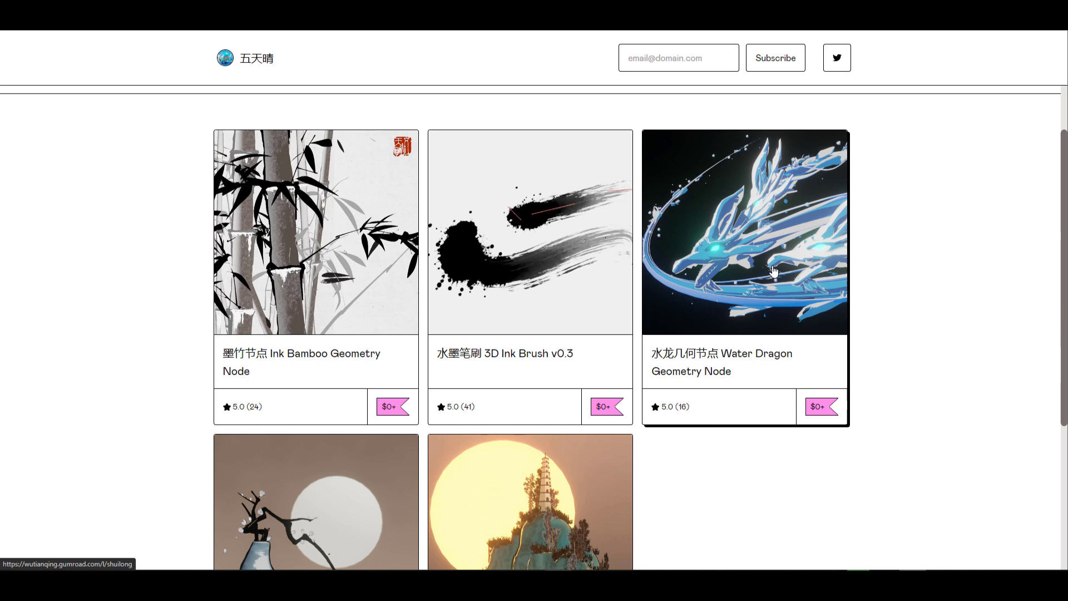